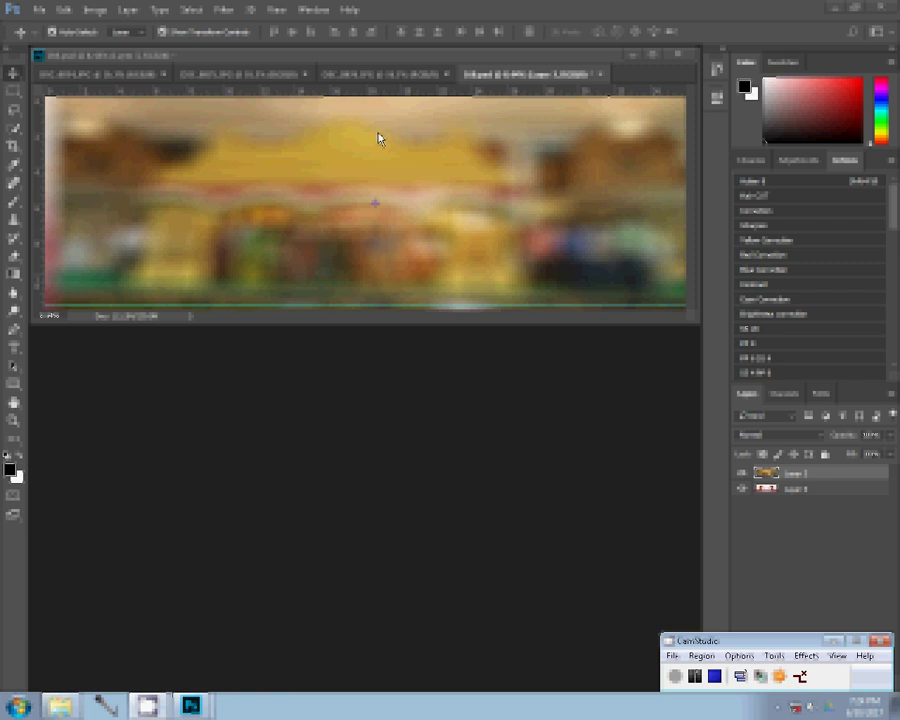
Resize the seated men photo, take it onto the clipboard, and close DSC_0876 without saving
key("ctrl+v")
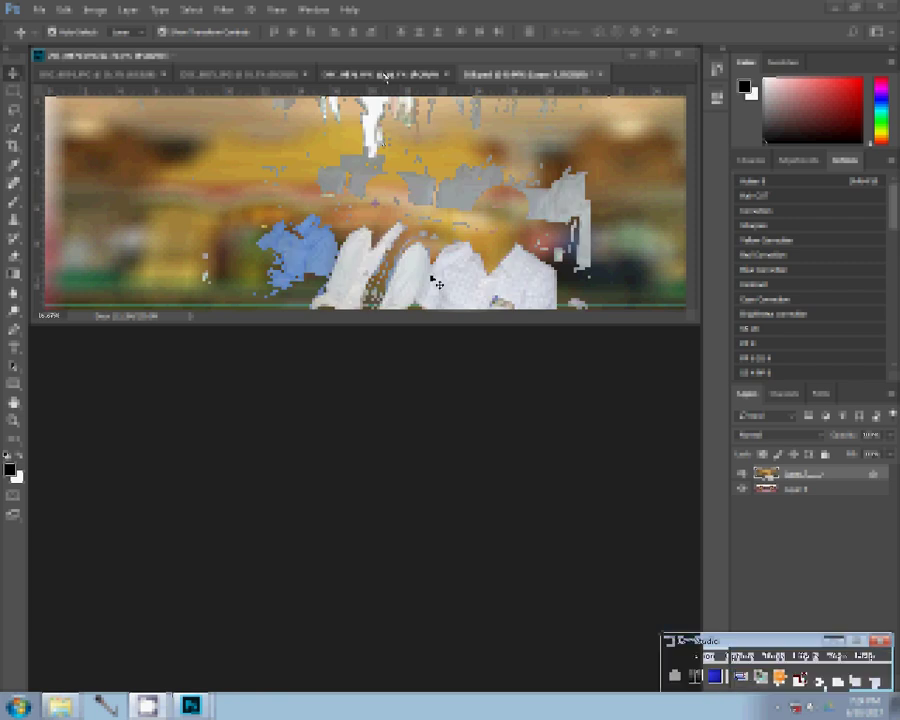
left_click(100, 10)
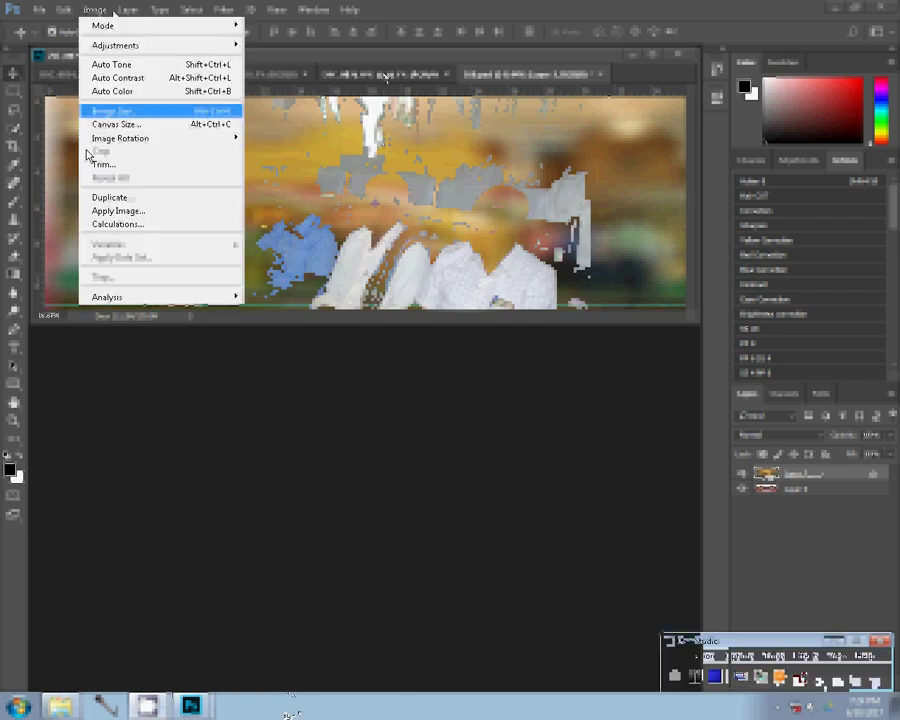
left_click(110, 110)
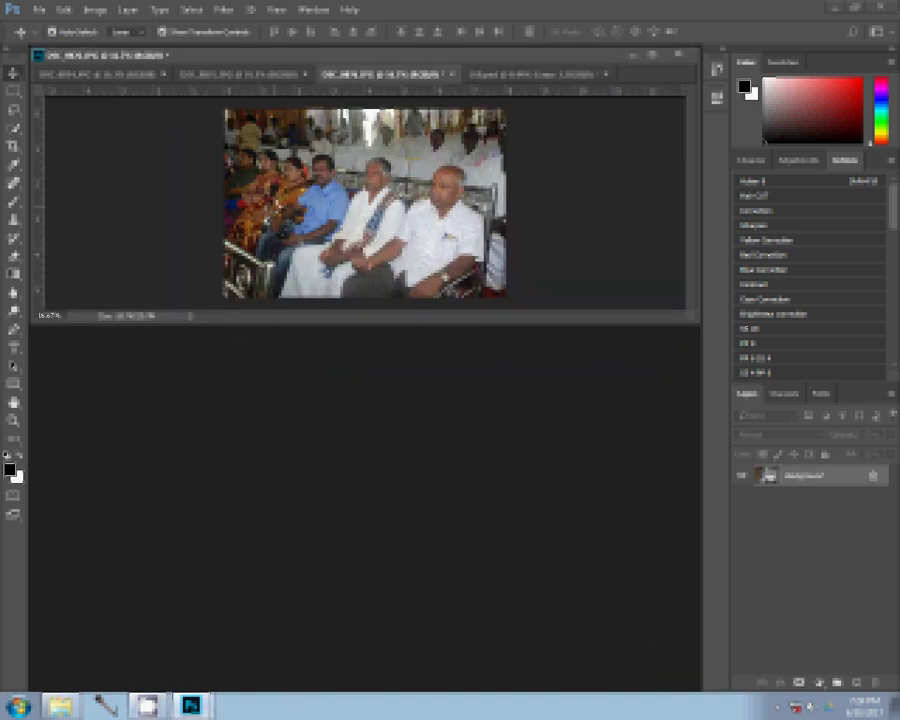
key("ctrl+a")
key("BackSpace")
left_click(453, 74)
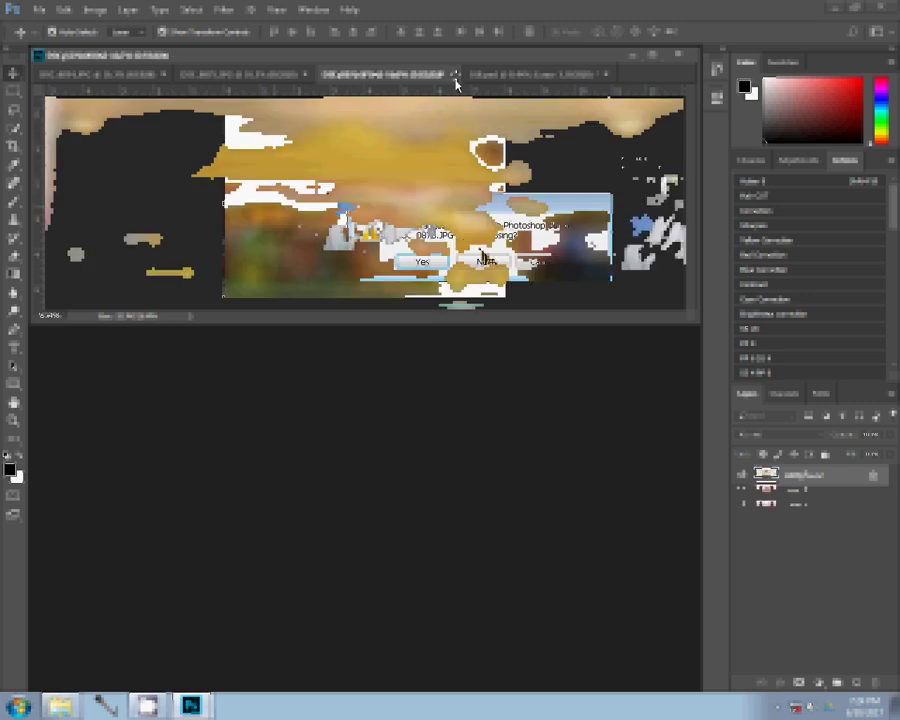
left_click(485, 260)
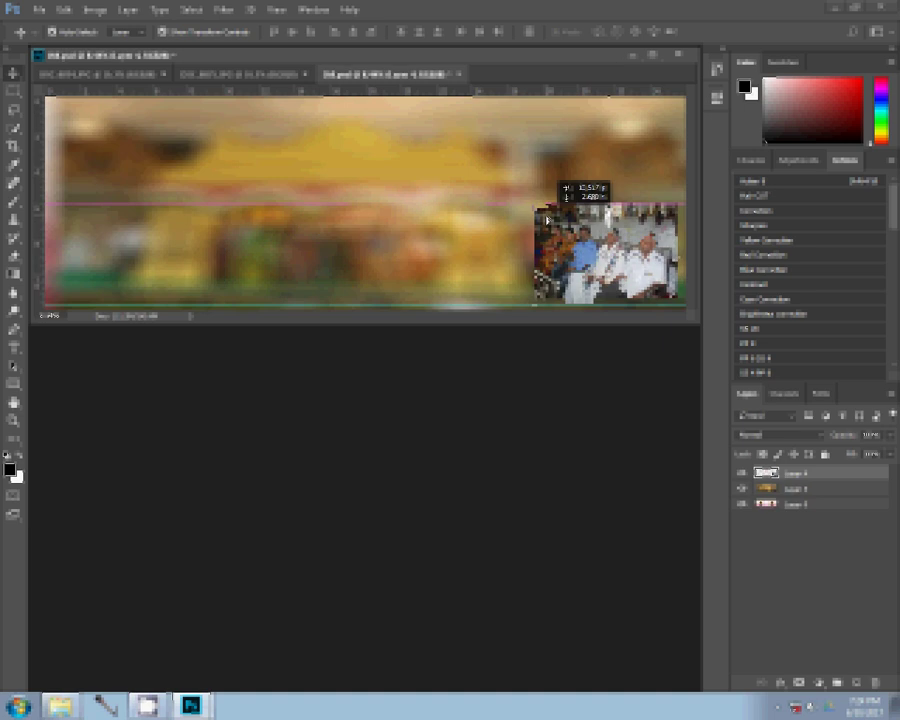
Resize the seated women photo DSC_0875, select all of it, and cut it
left_click(240, 74)
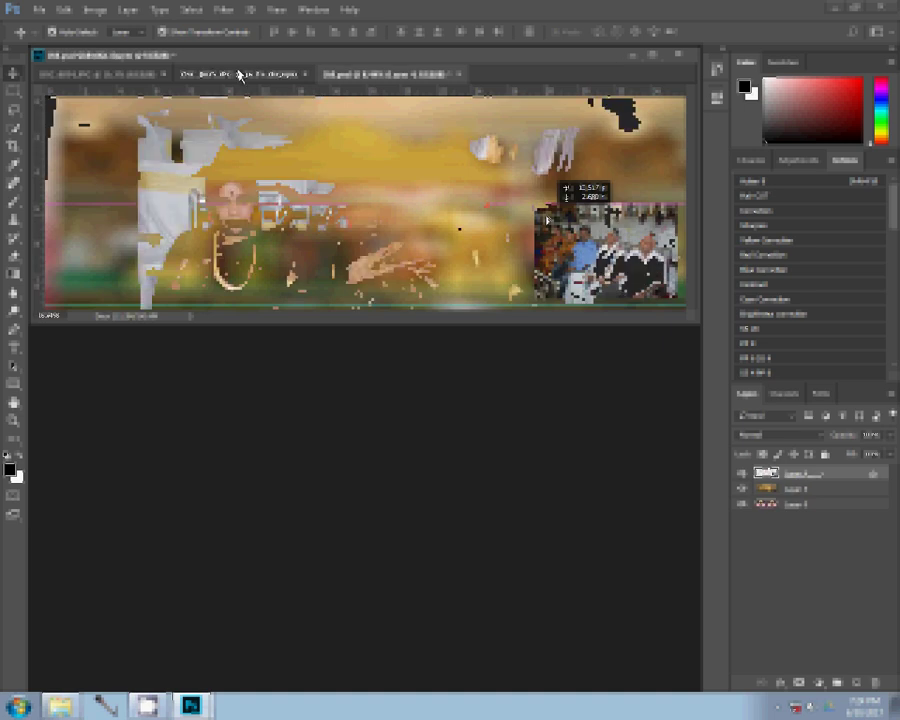
key("ctrl+alt+i")
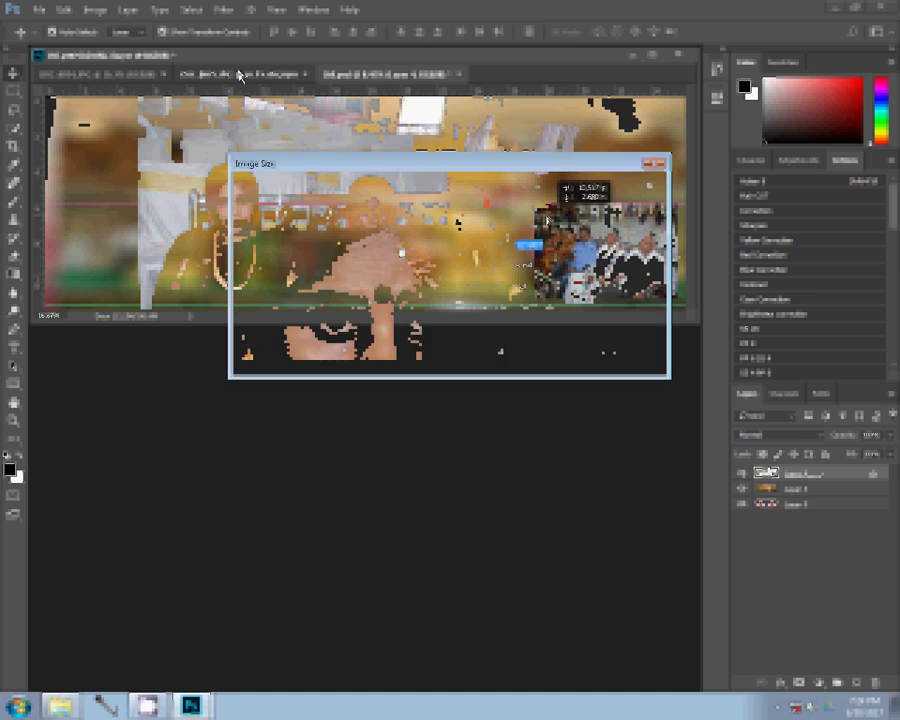
left_click(522, 347)
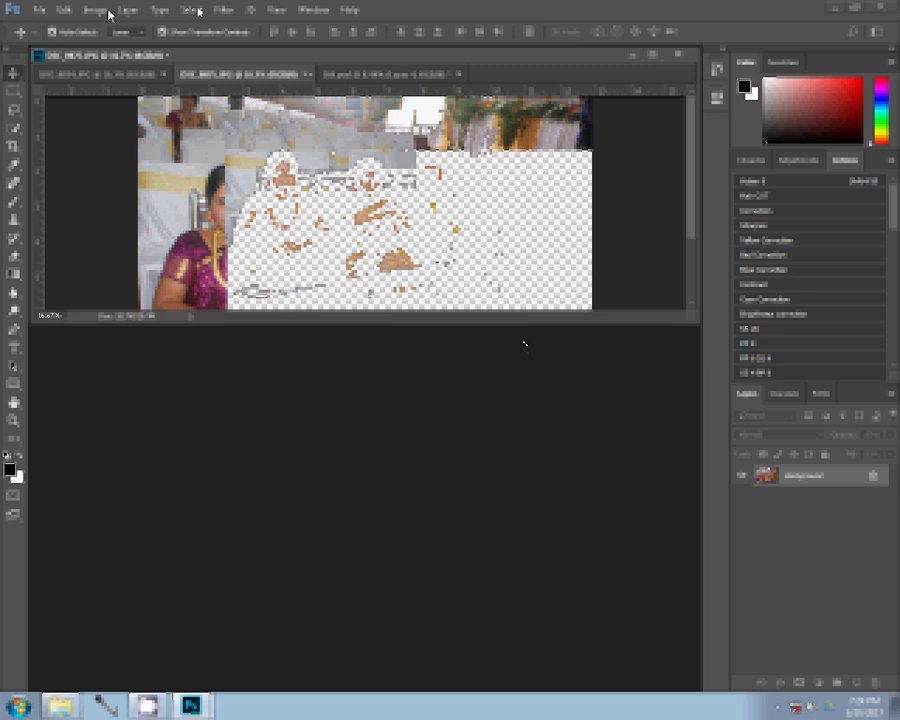
left_click(193, 10)
left_click(198, 25)
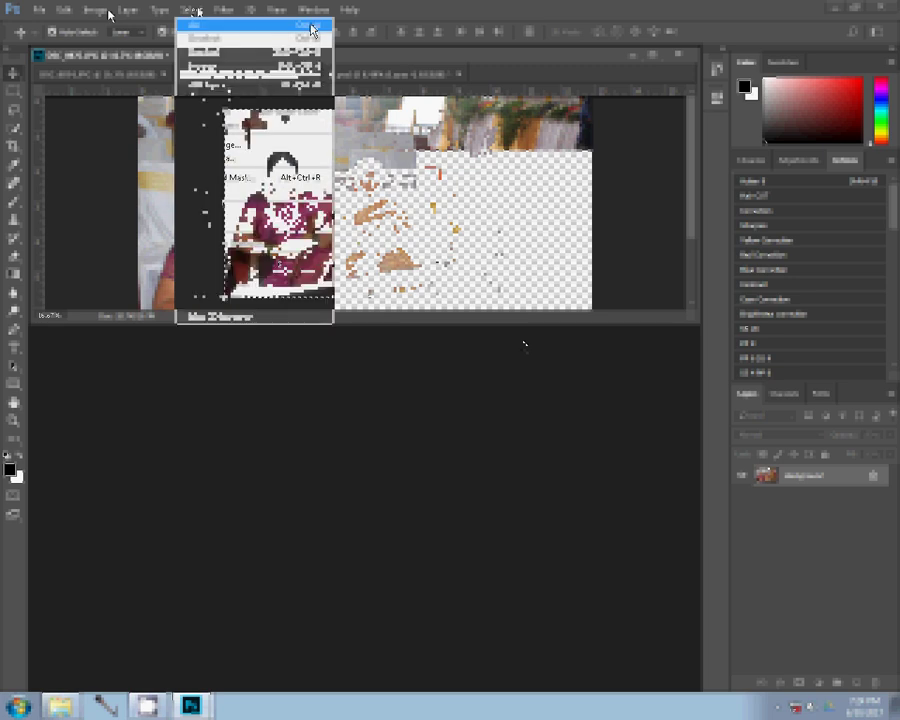
left_click(64, 11)
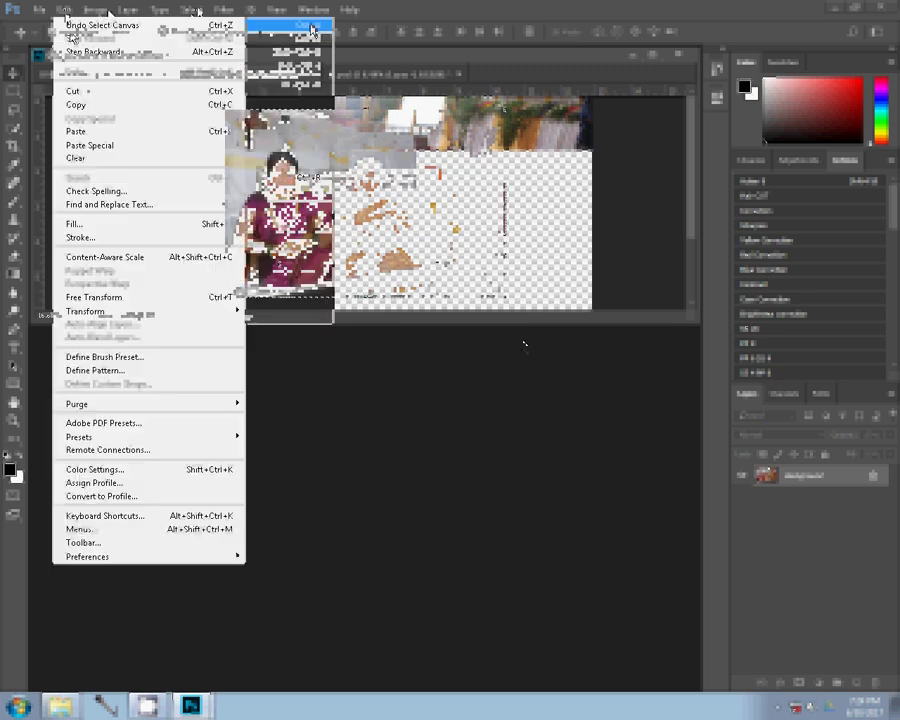
left_click(228, 91)
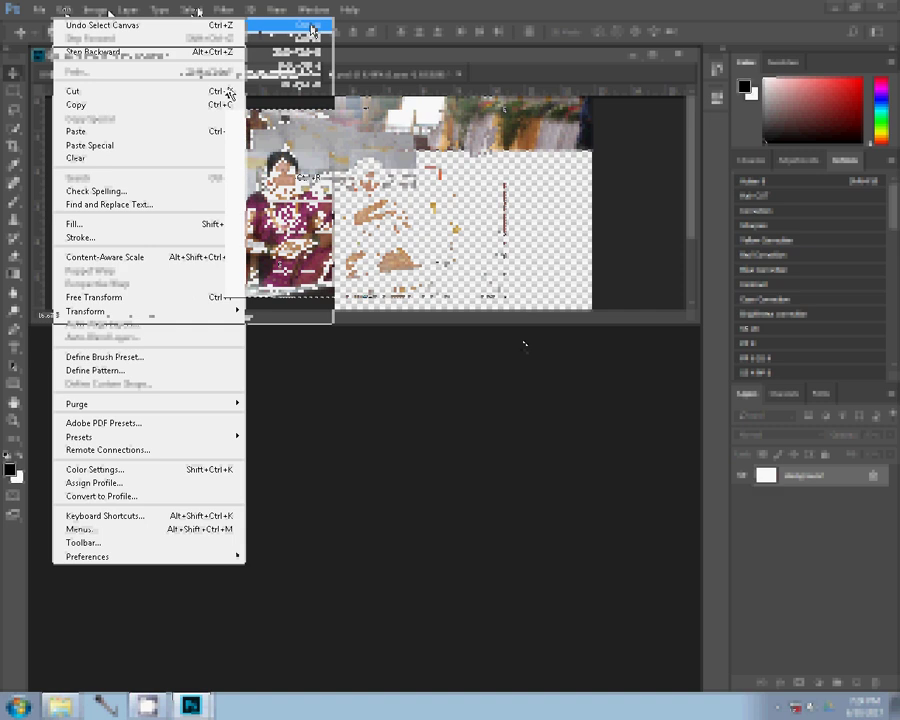
Close DSC_0875 without saving and paste the women's photo into the spread
key("ctrl+w")
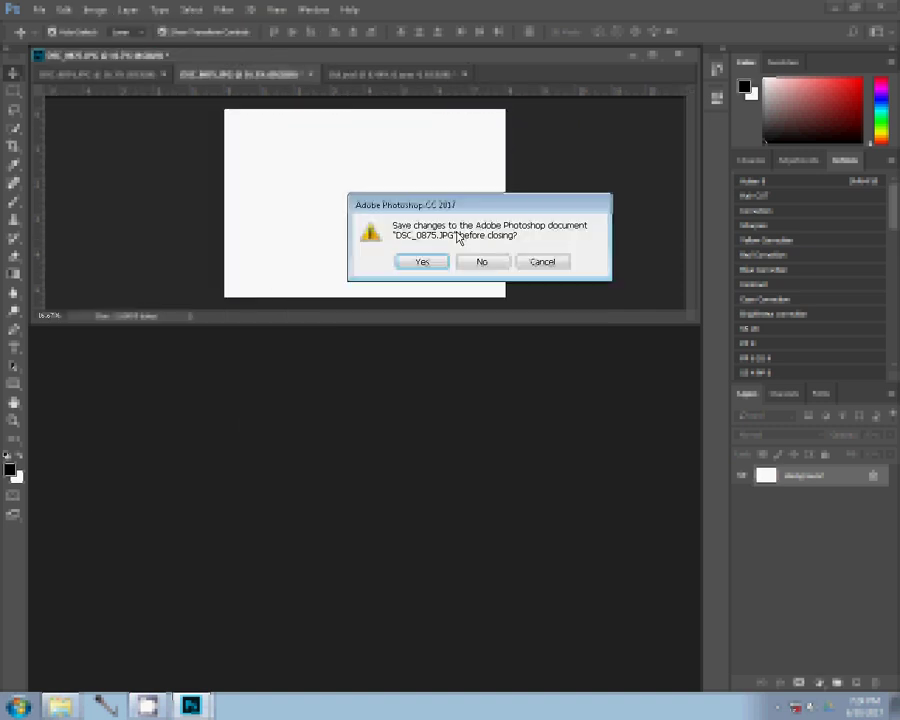
left_click(483, 262)
left_click(64, 10)
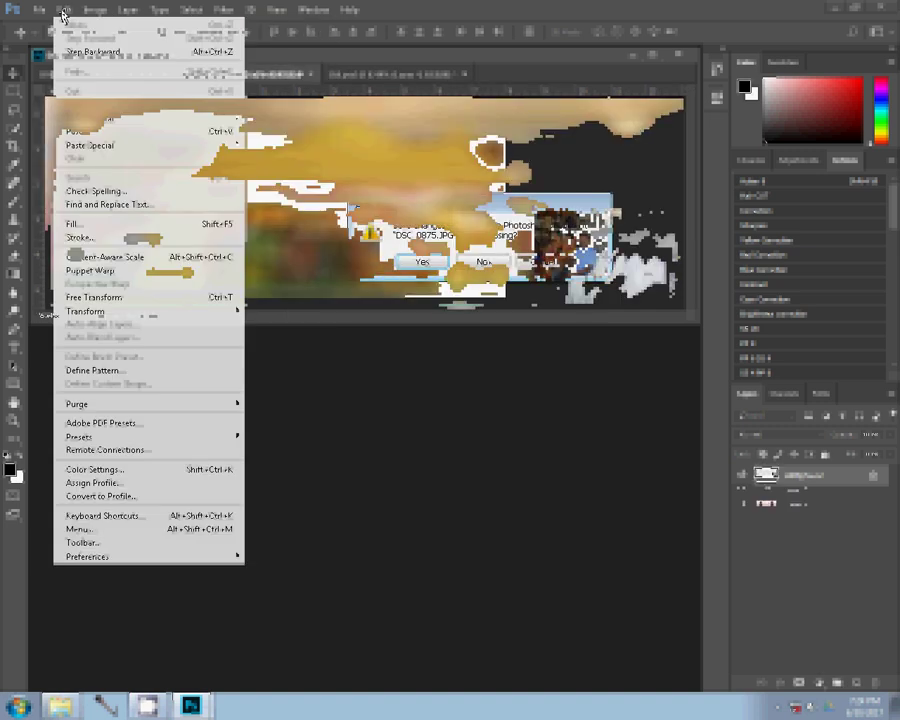
left_click(85, 133)
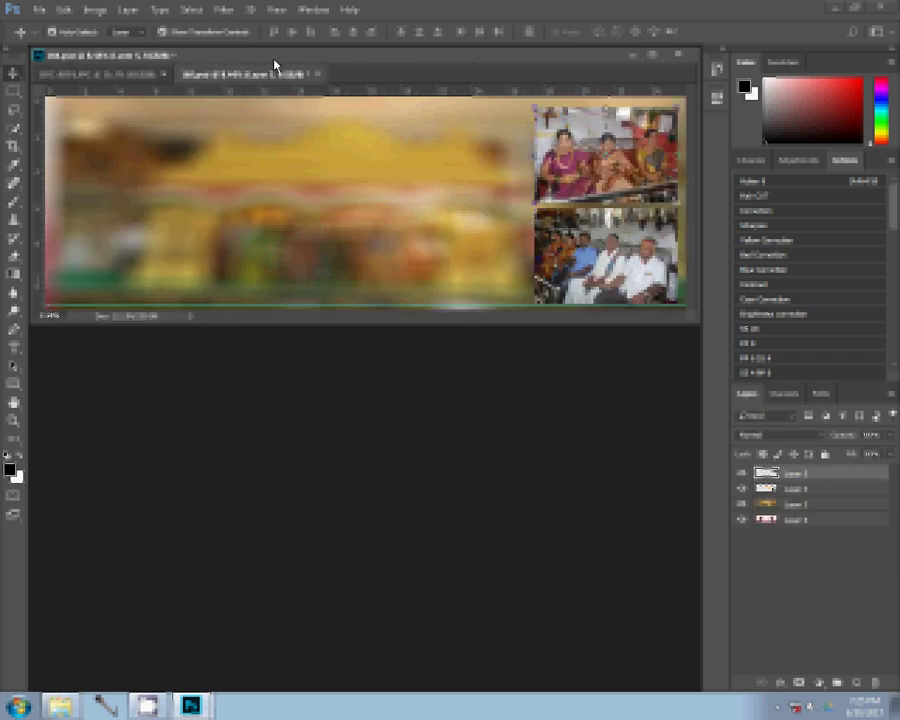
Resize the pink-and-orange women photo DSC_0874, then close it without saving
left_click(122, 76)
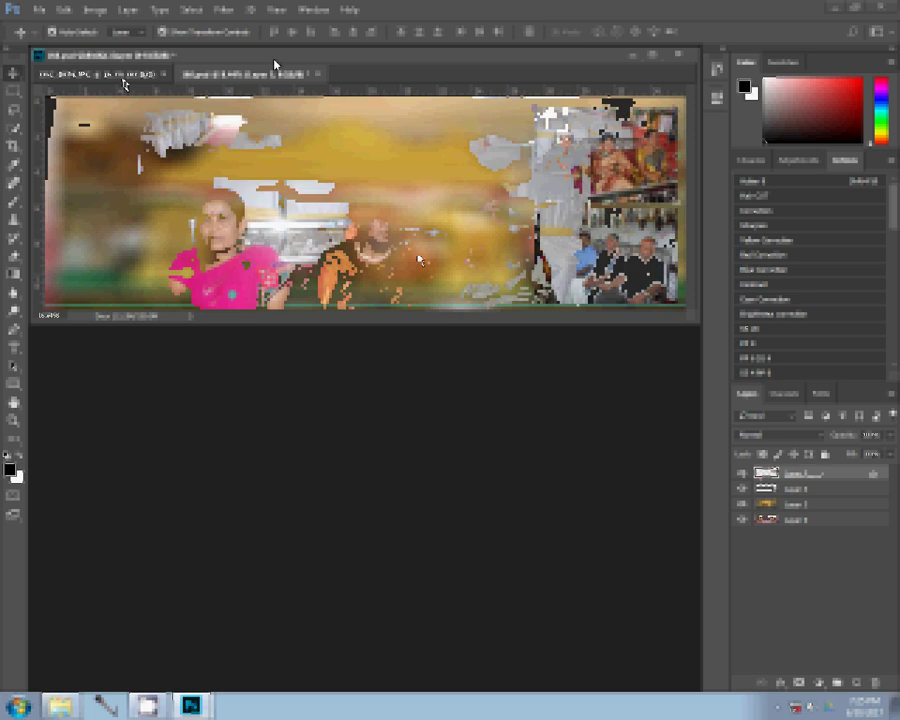
key("ctrl+alt+i")
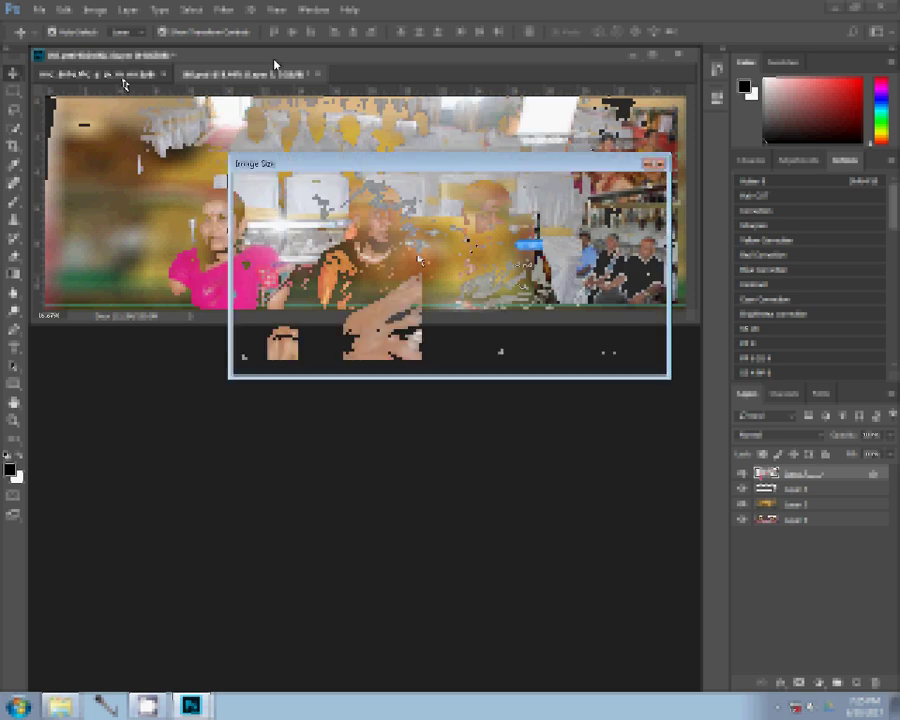
left_click(517, 355)
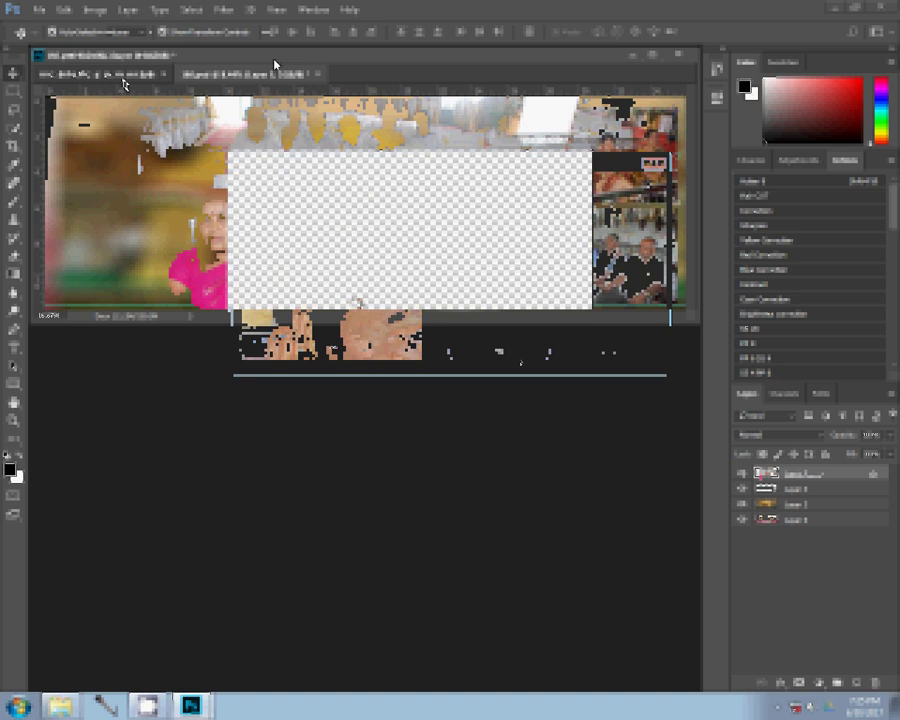
left_click(124, 78)
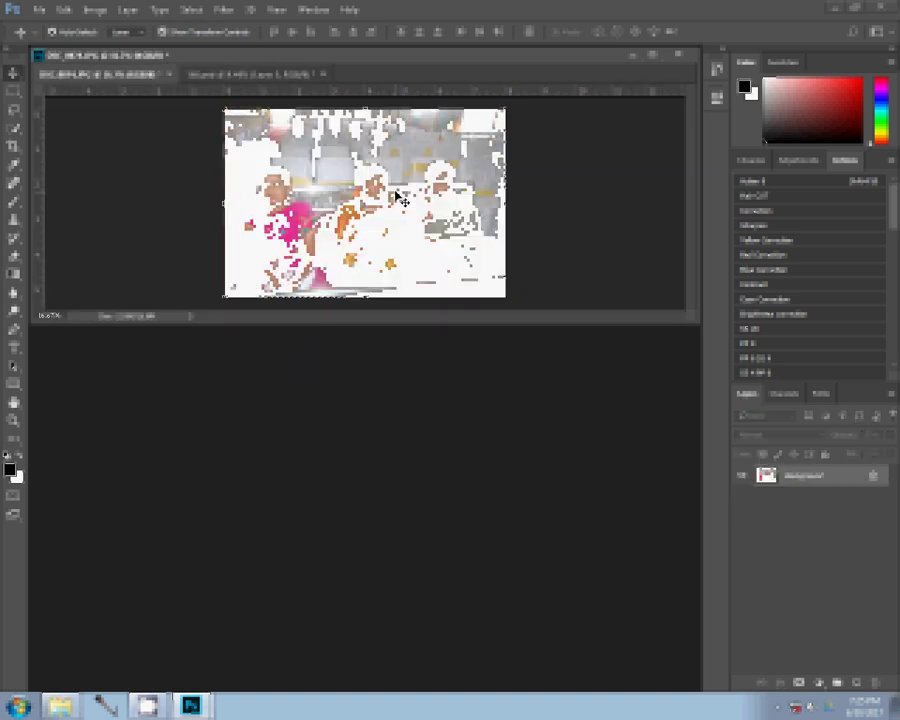
key("ctrl+w")
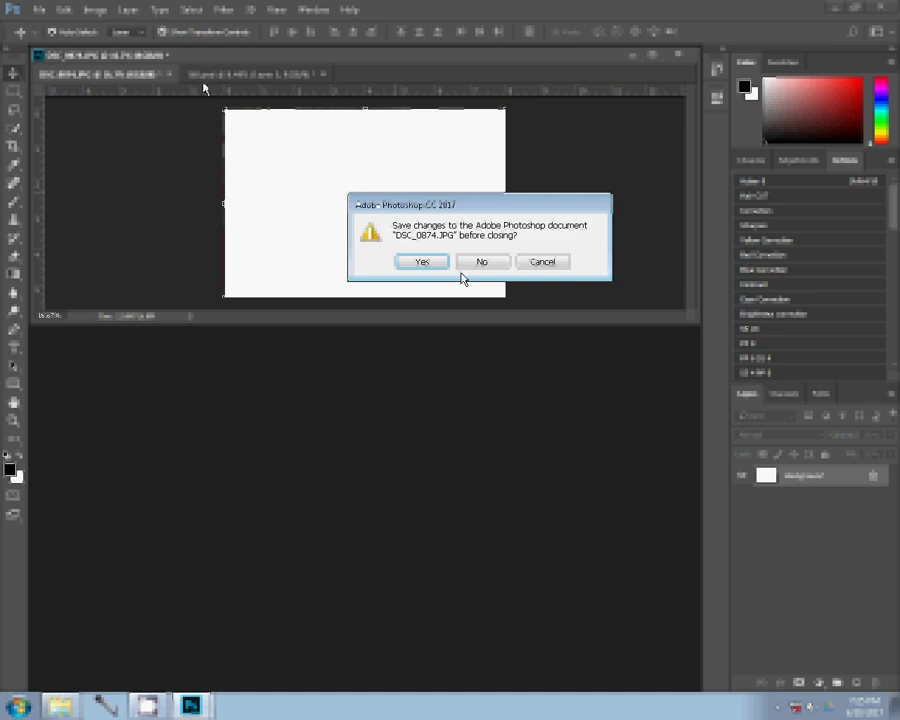
left_click(463, 266)
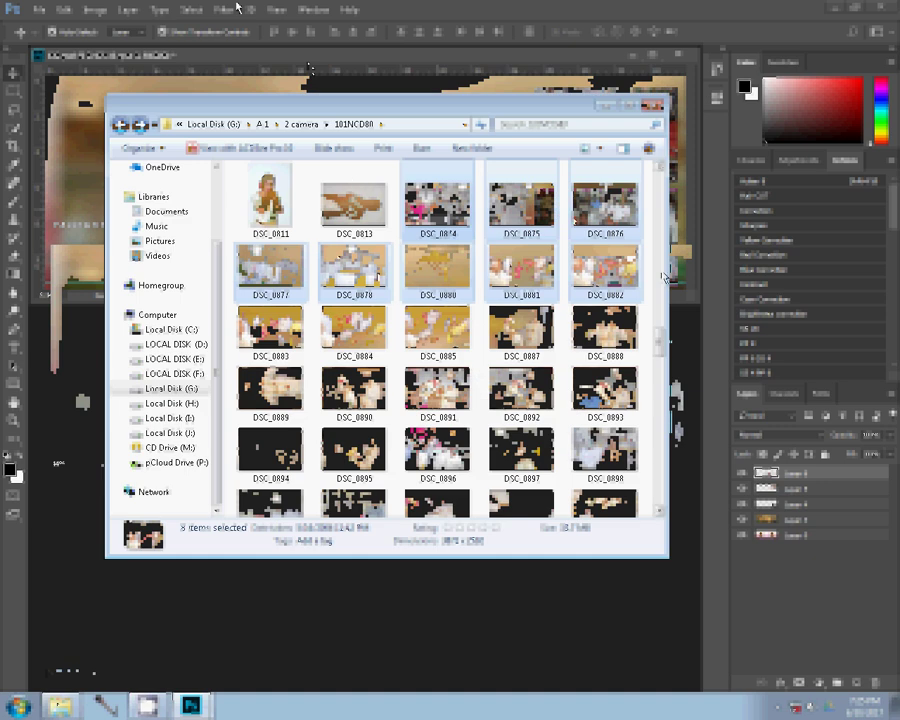
Move the eight used photos into the Delete folder and check its contents
left_click_drag(605, 205, 572, 222)
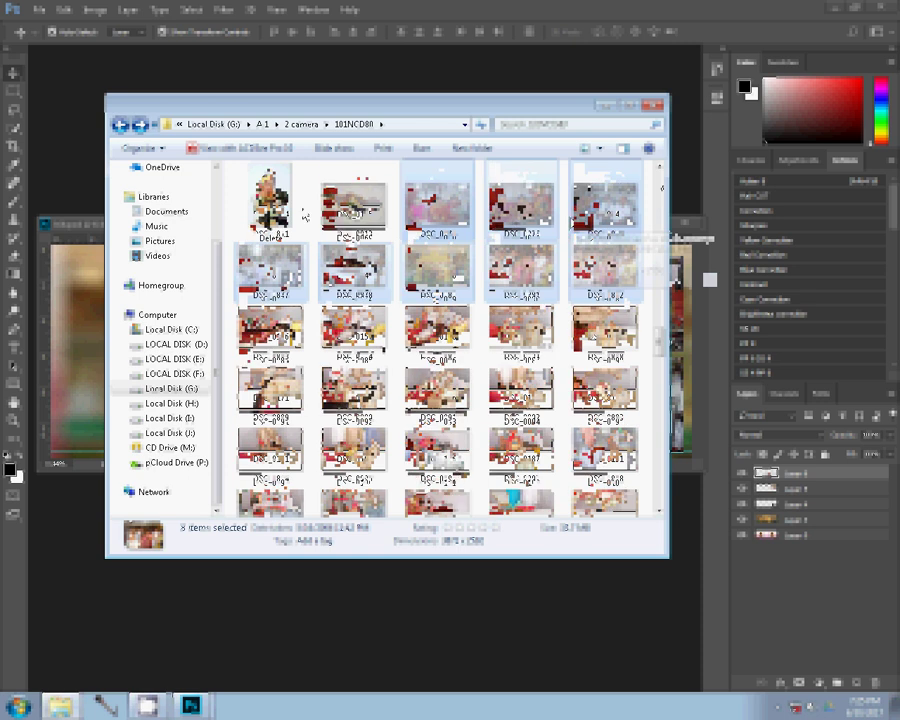
left_click_drag(304, 215, 268, 206)
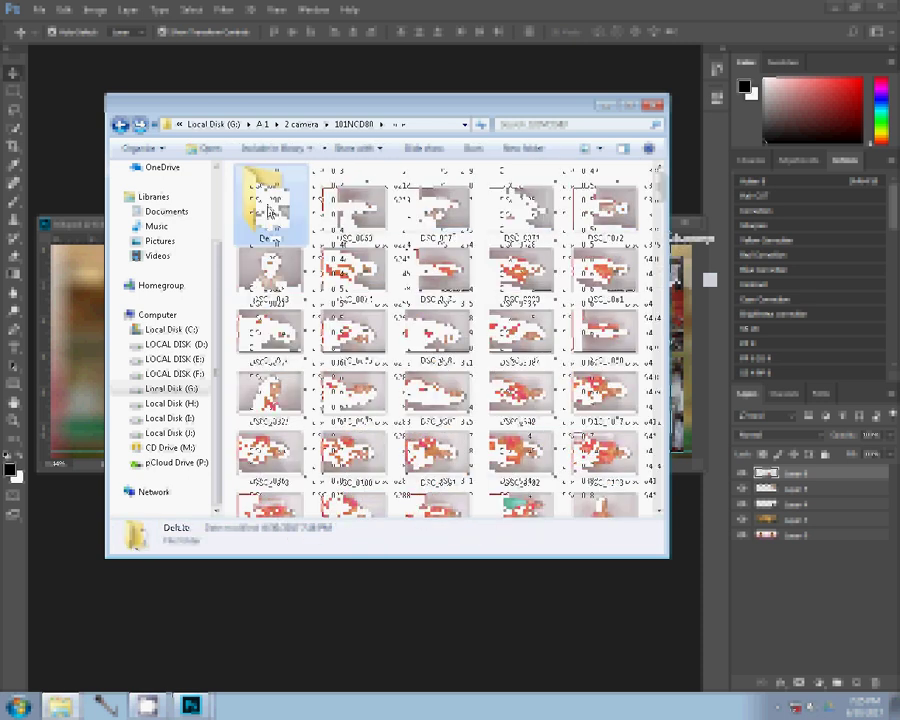
double_click(268, 210)
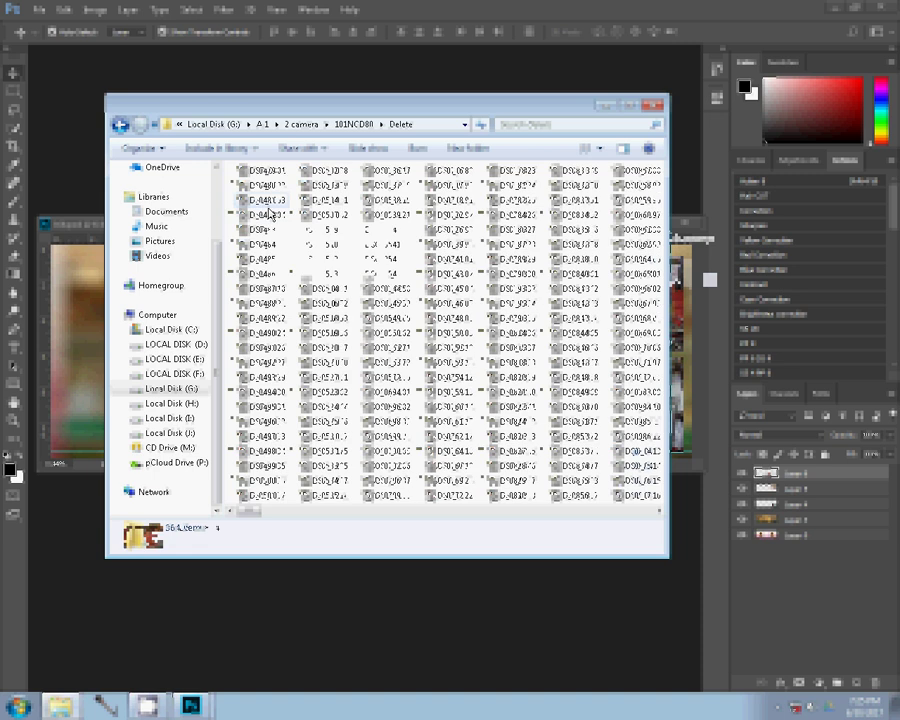
key("BackSpace")
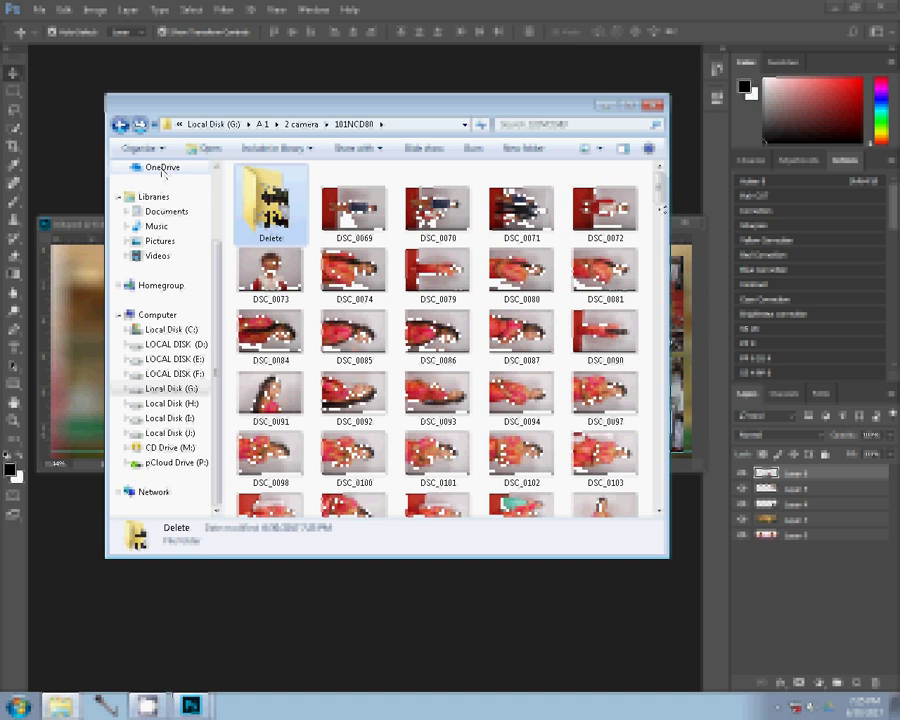
Select DSC_0883, DSC_0884, DSC_0885 and DSC_0887 and drag them into Photoshop
left_click_drag(660, 190, 661, 354)
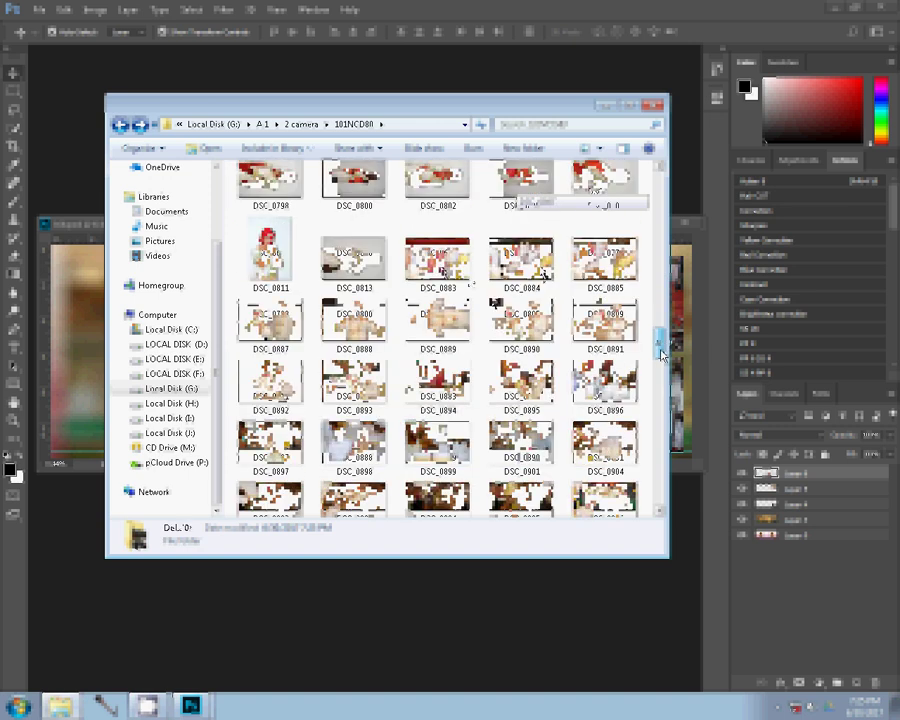
left_click_drag(398, 230, 543, 272)
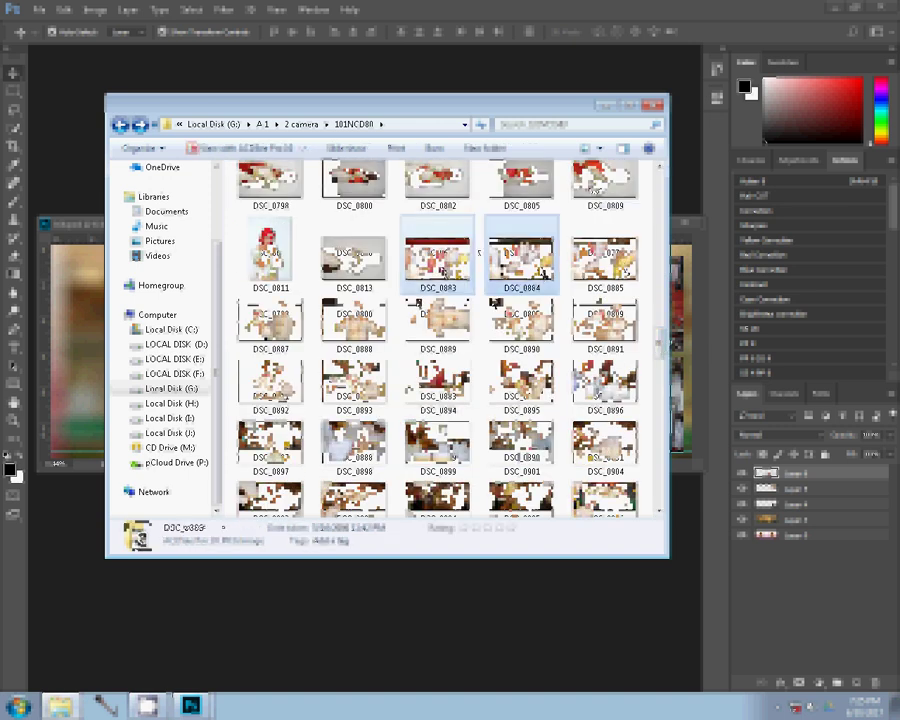
left_click(304, 338, "shift")
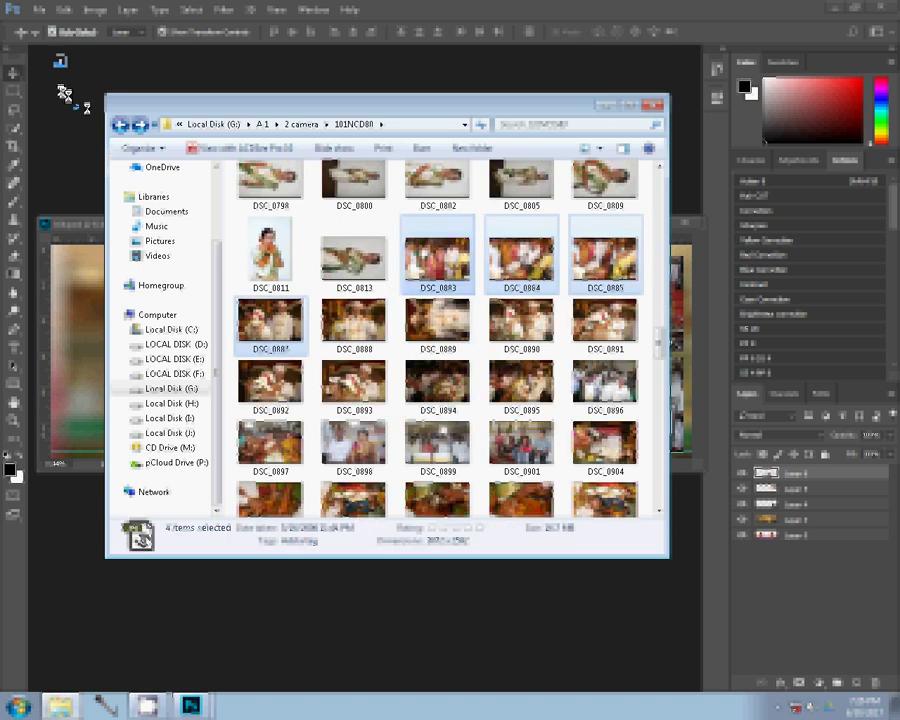
left_click_drag(60, 87, 64, 93)
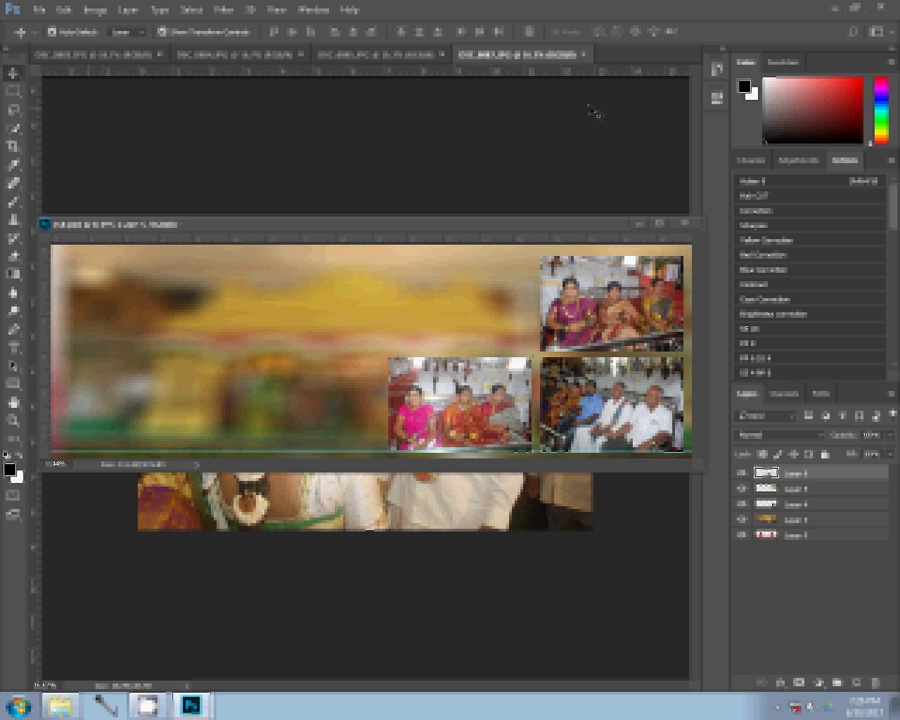
Dock the floating wedding spread as a tab beside the photos and bring up Image Size
left_click_drag(561, 228, 573, 66)
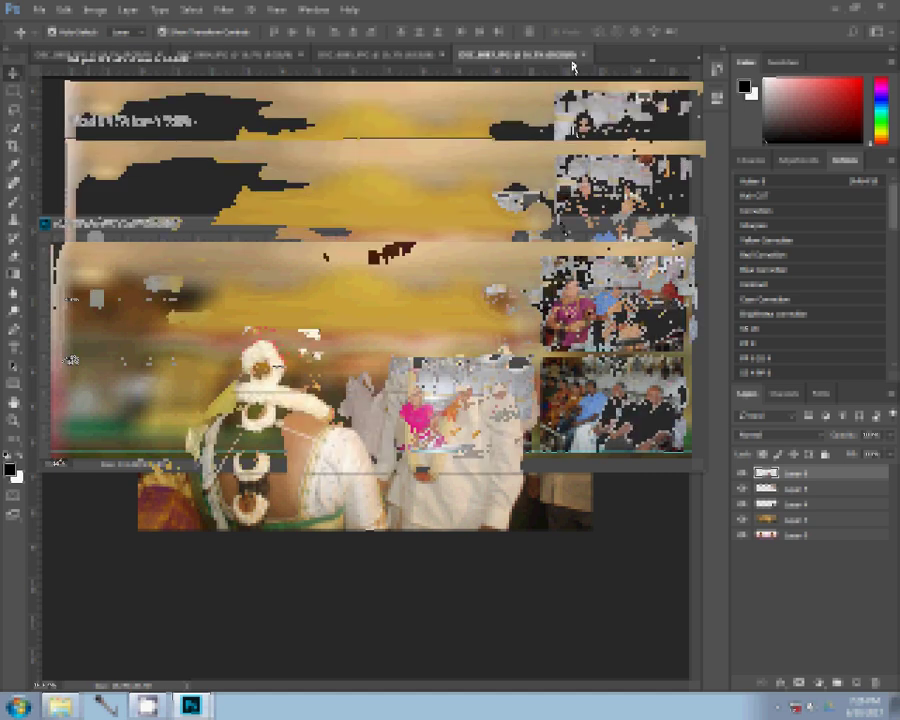
left_click_drag(573, 66, 455, 64)
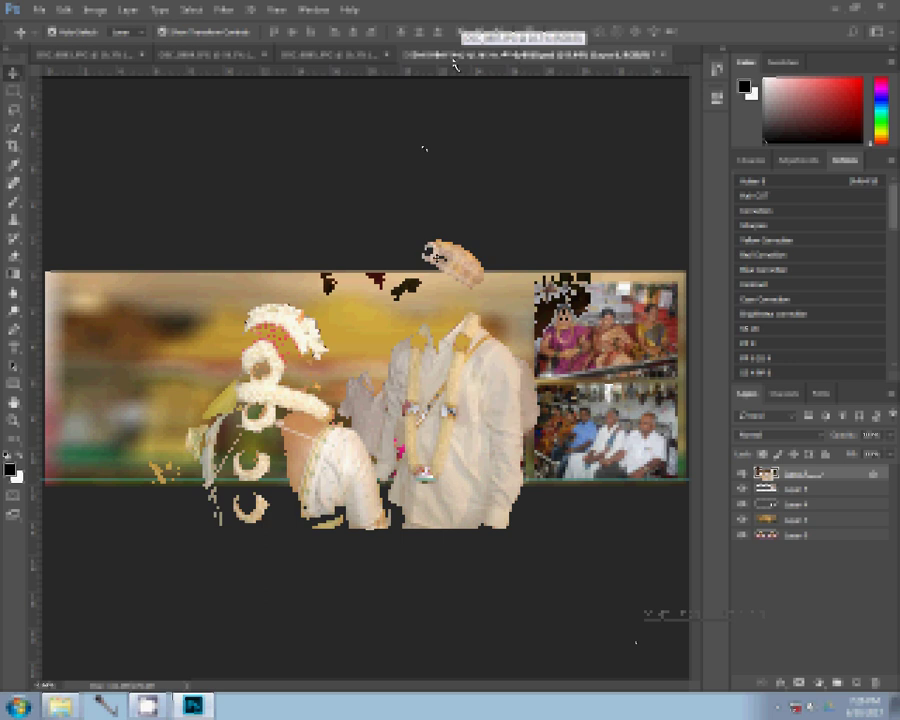
key("ctrl+alt+i")
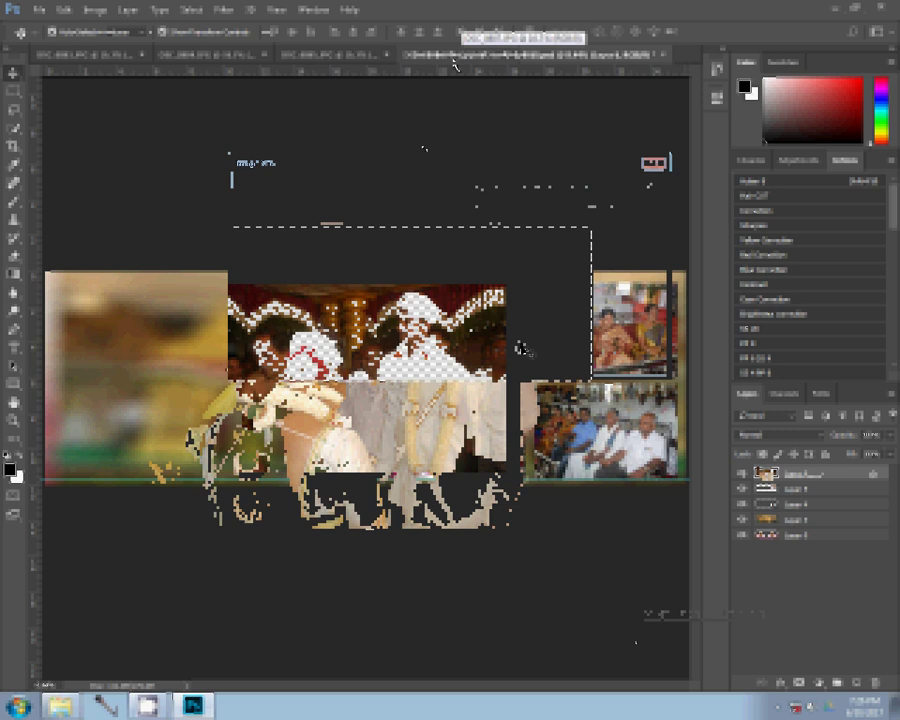
Close DSC_0887 unsaved, check DSC_0885's image size, then close DSC_0885
left_click(455, 56)
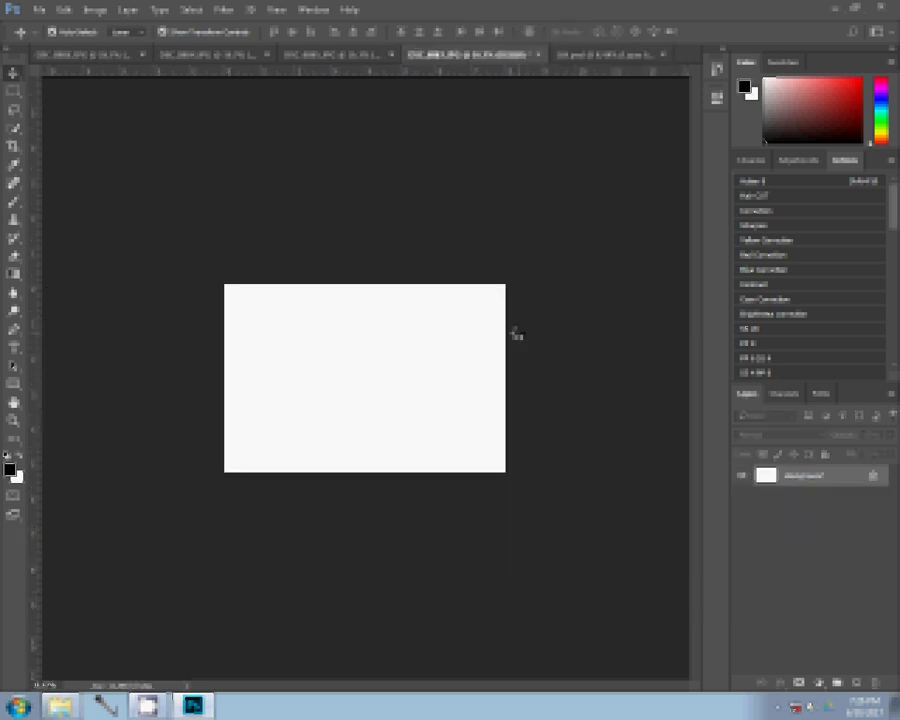
left_click(538, 55)
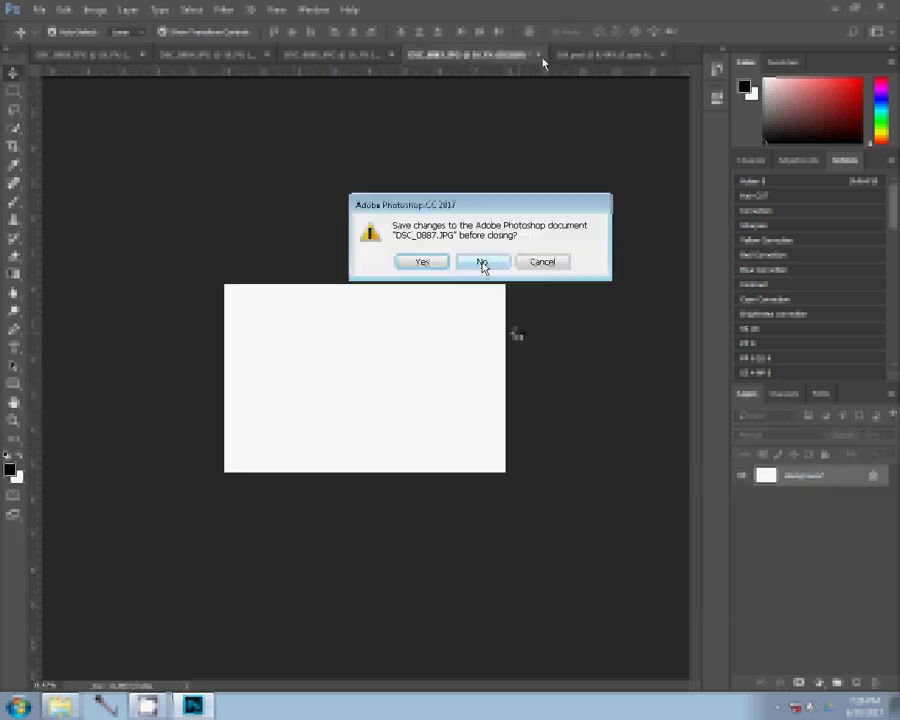
left_click(479, 261)
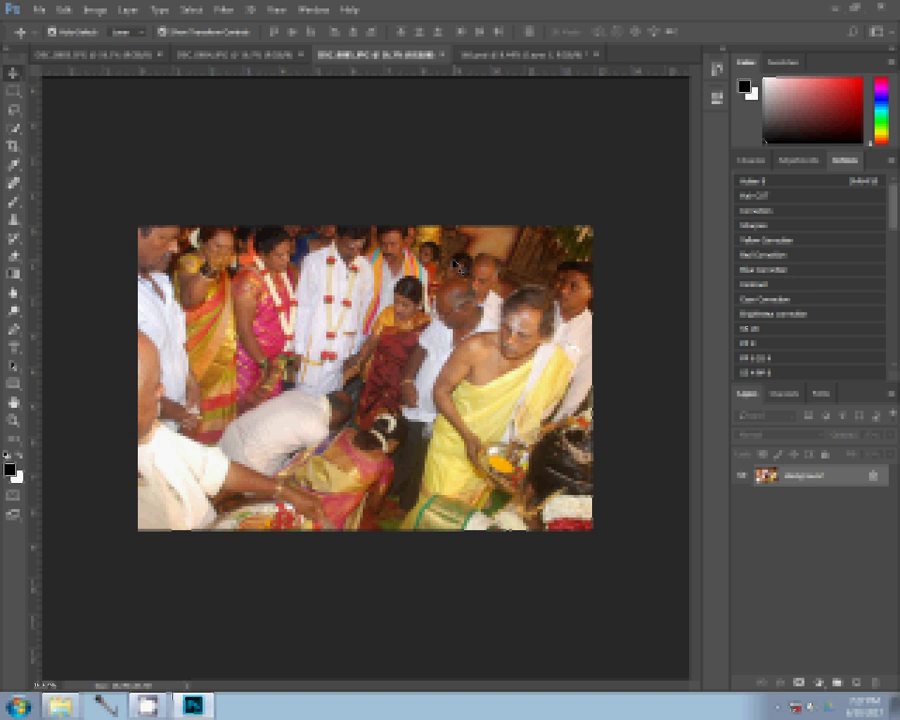
key("ctrl+alt+i")
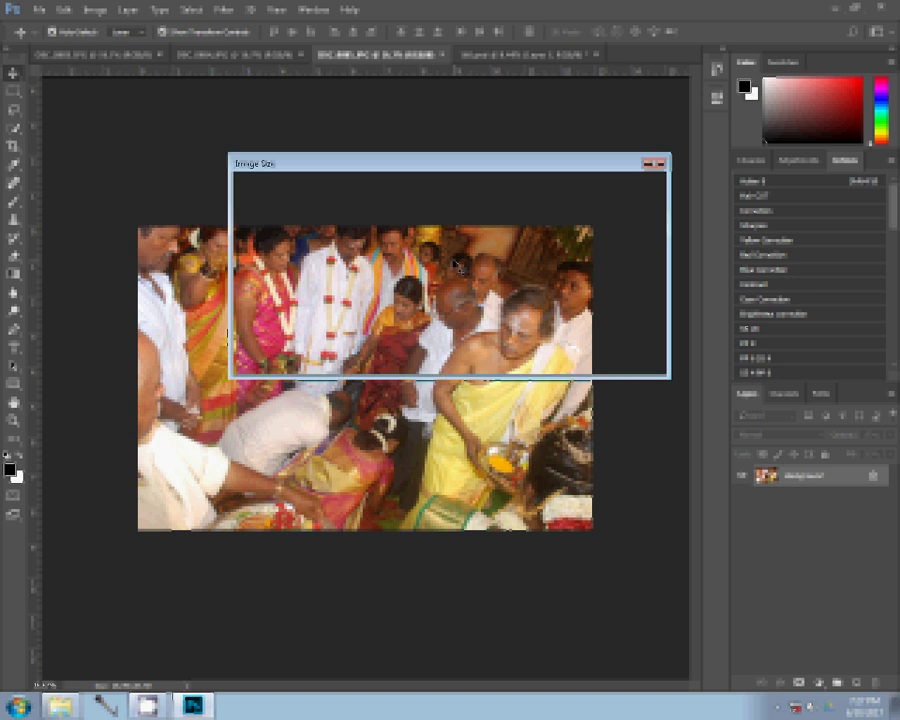
left_click(510, 352)
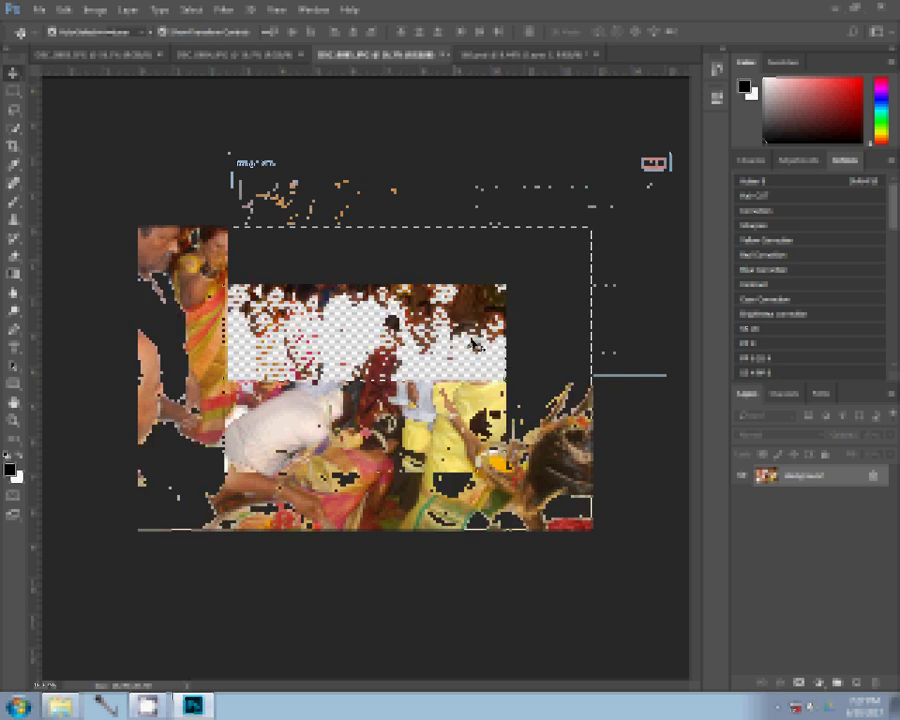
left_click(448, 55)
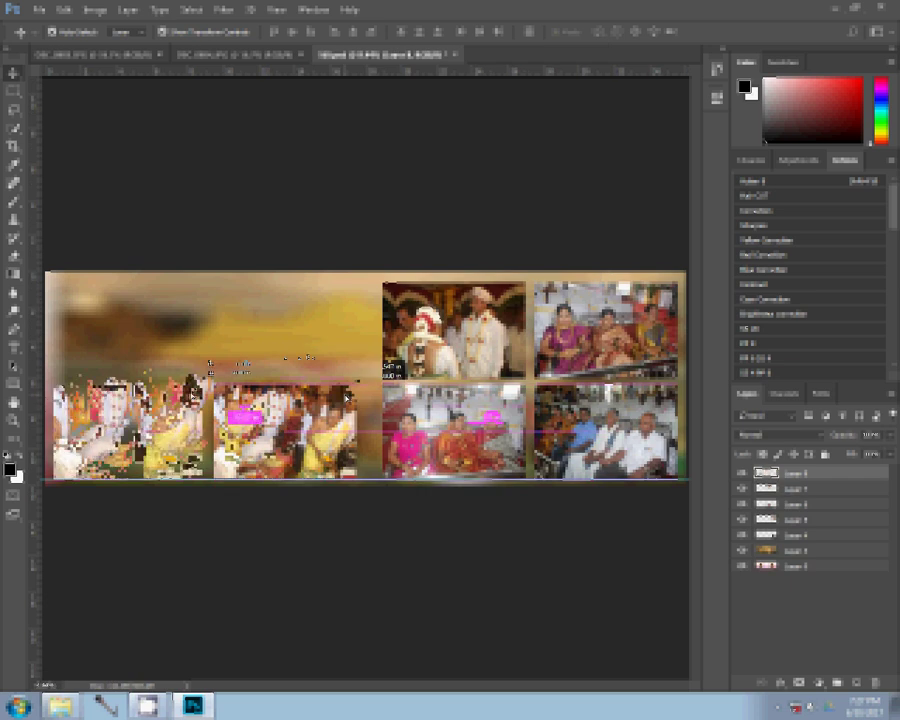
Close the remaining photo tabs, including DSC_0883, unsaved, then return to the 101NCD80 folder
left_click(254, 62)
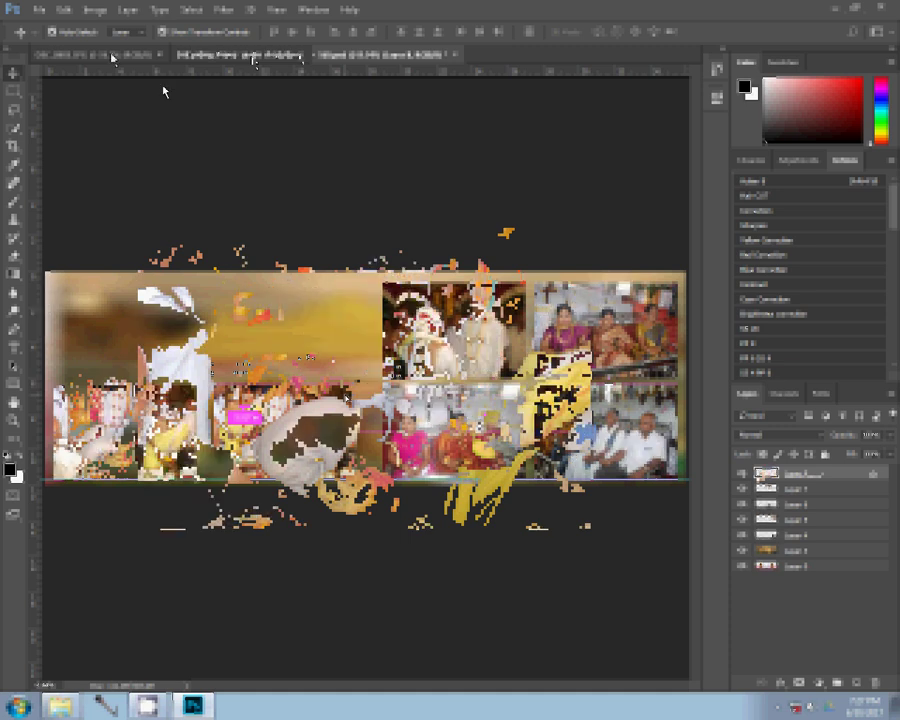
key("ctrl+w")
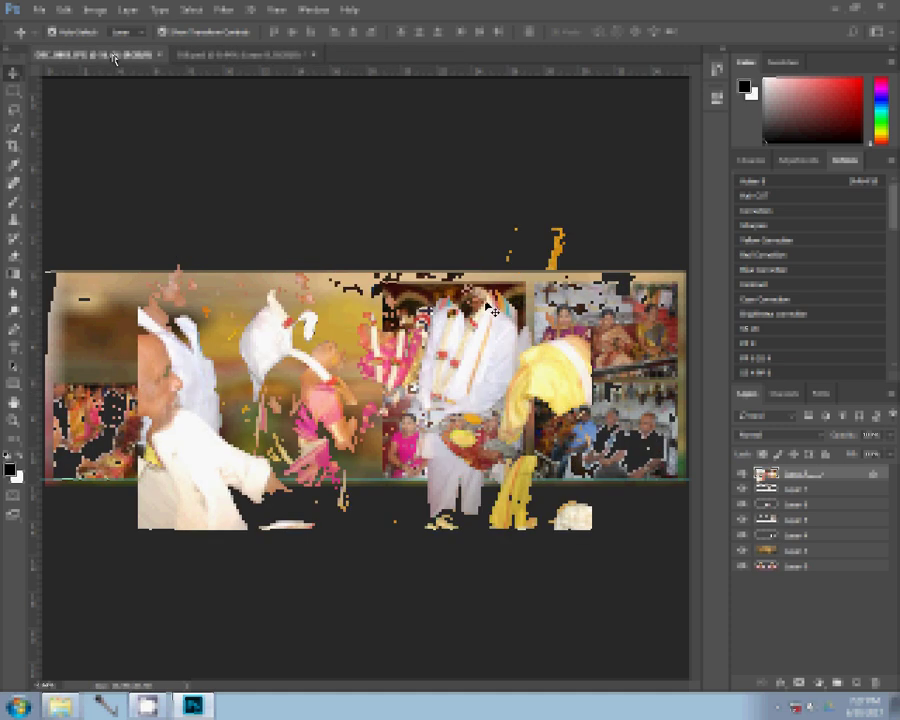
key("ctrl+alt+i")
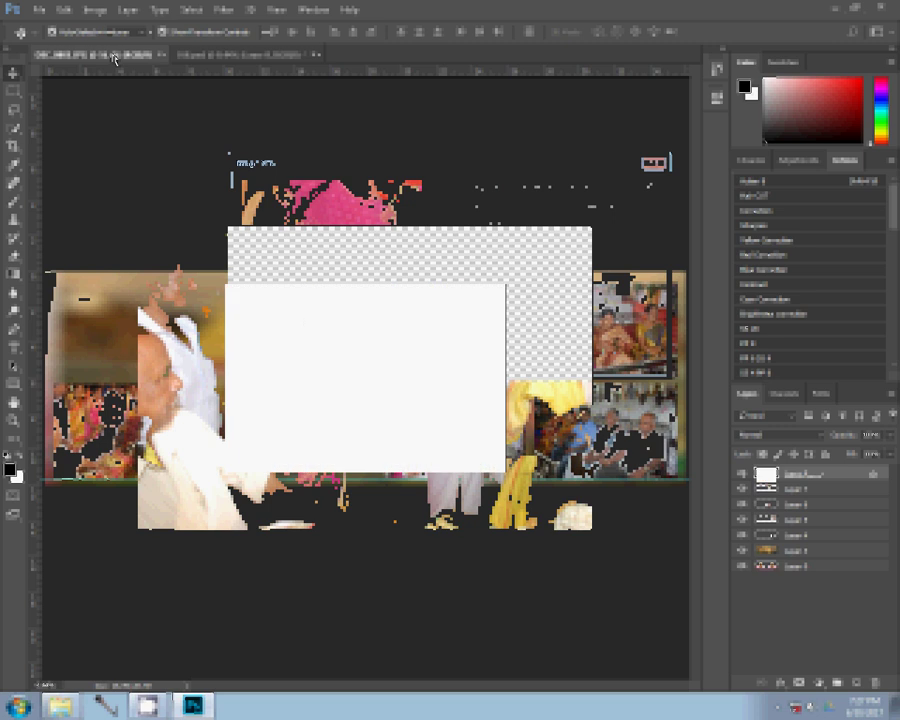
key("ctrl+w")
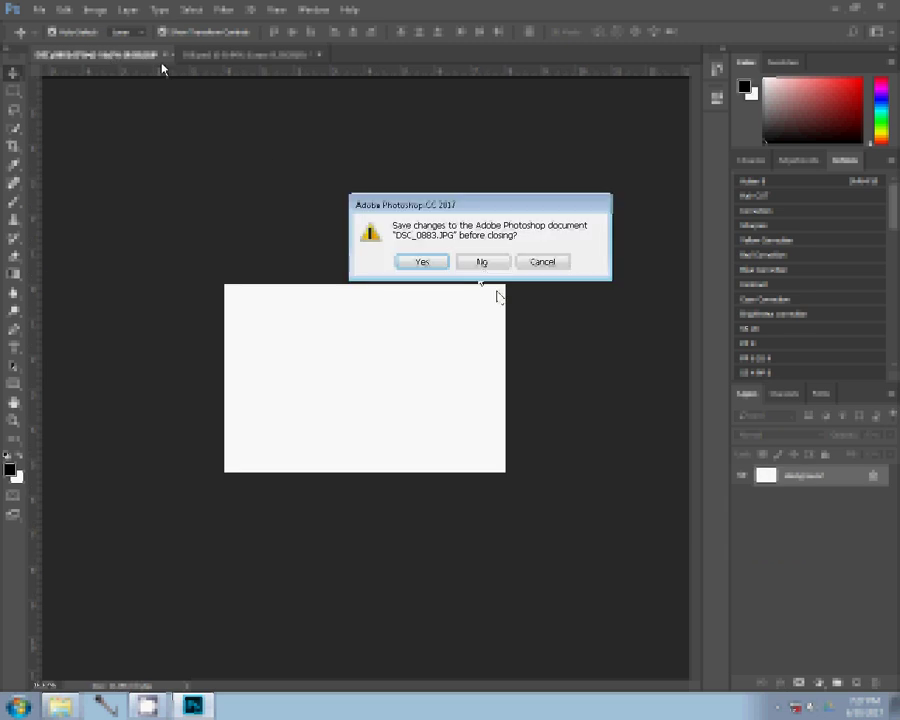
key("n")
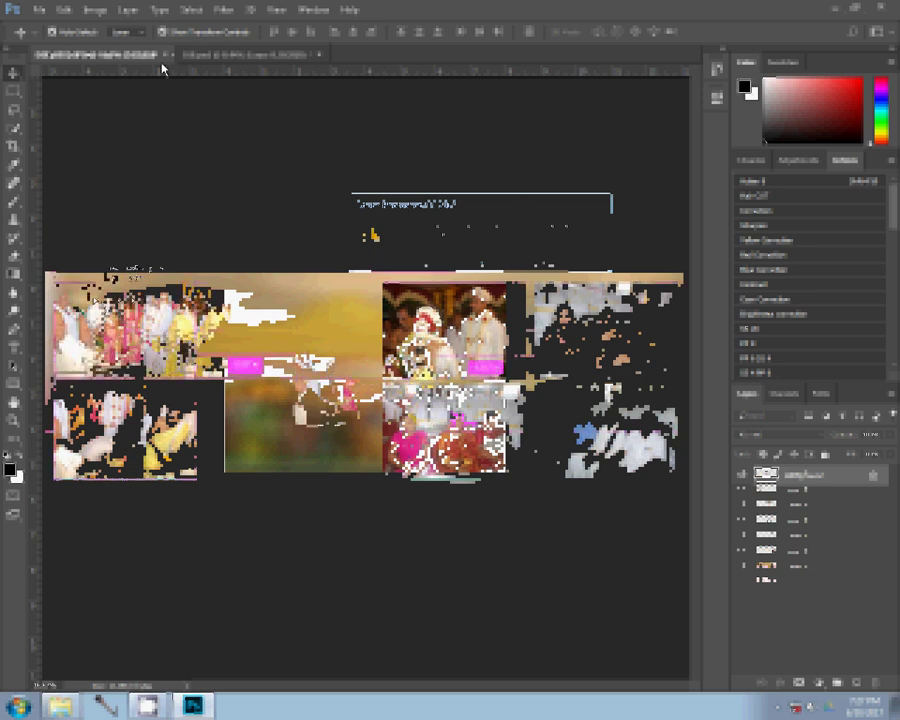
left_click(166, 54)
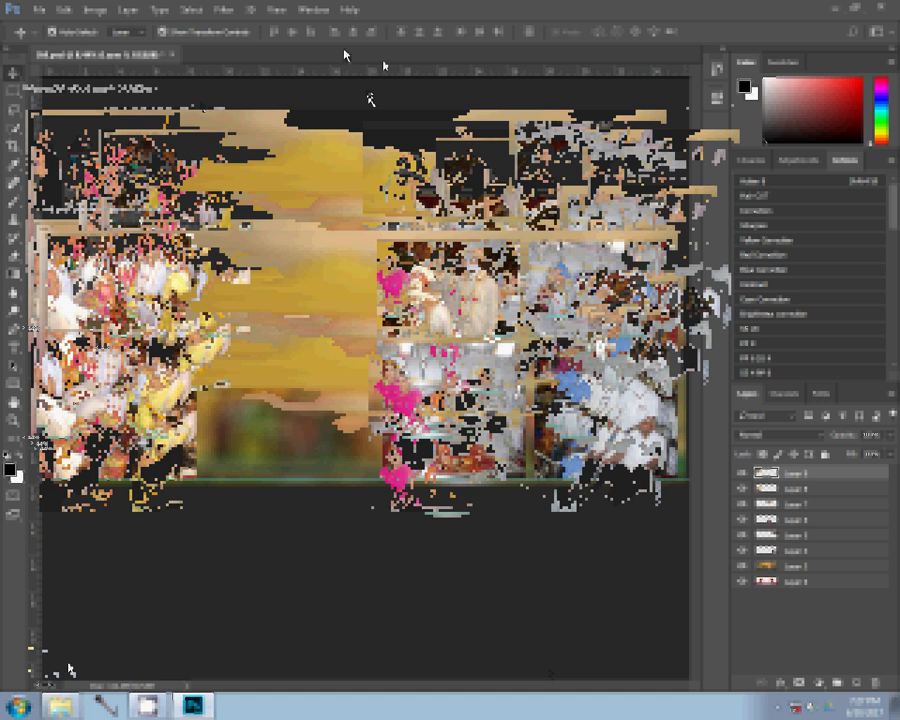
key("alt+Tab")
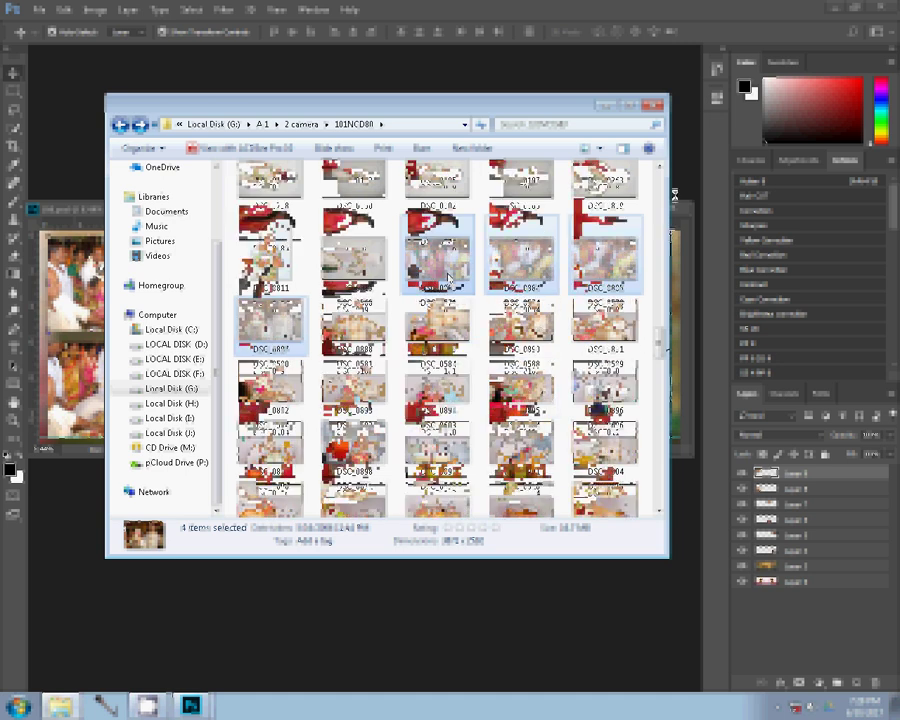
Move the four used photos into Delete, then open DSC_0888 and DSC_0889 in Photoshop
left_click_drag(449, 275, 295, 215)
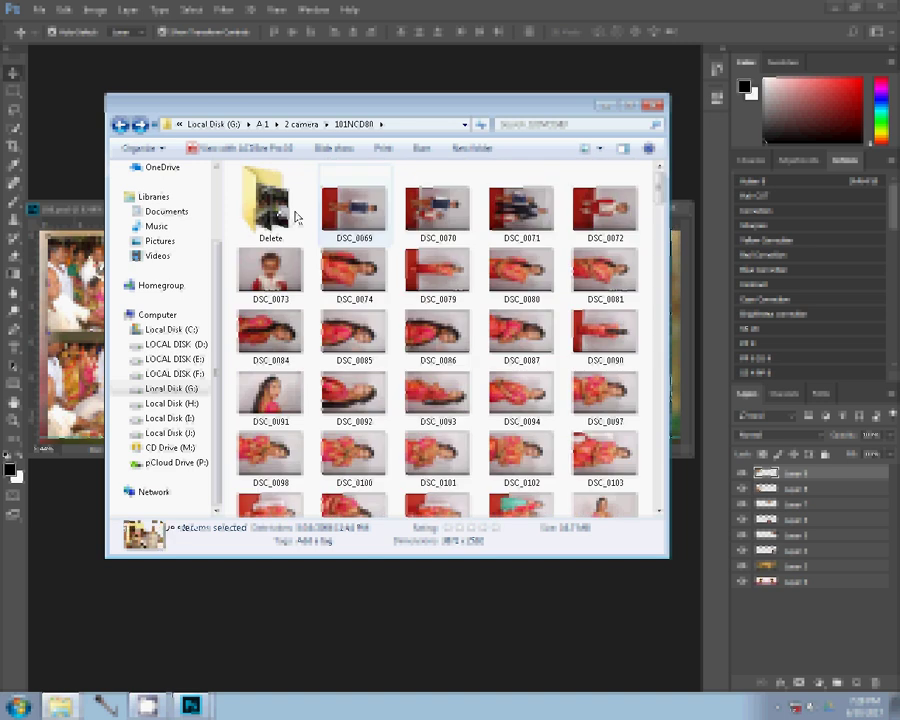
double_click(295, 215)
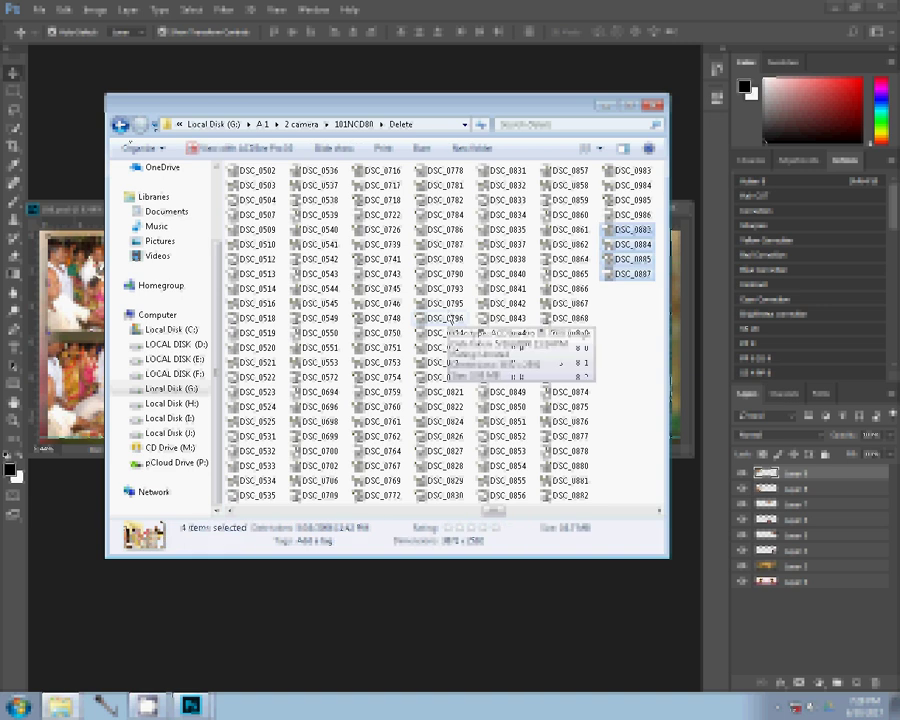
key("BackSpace")
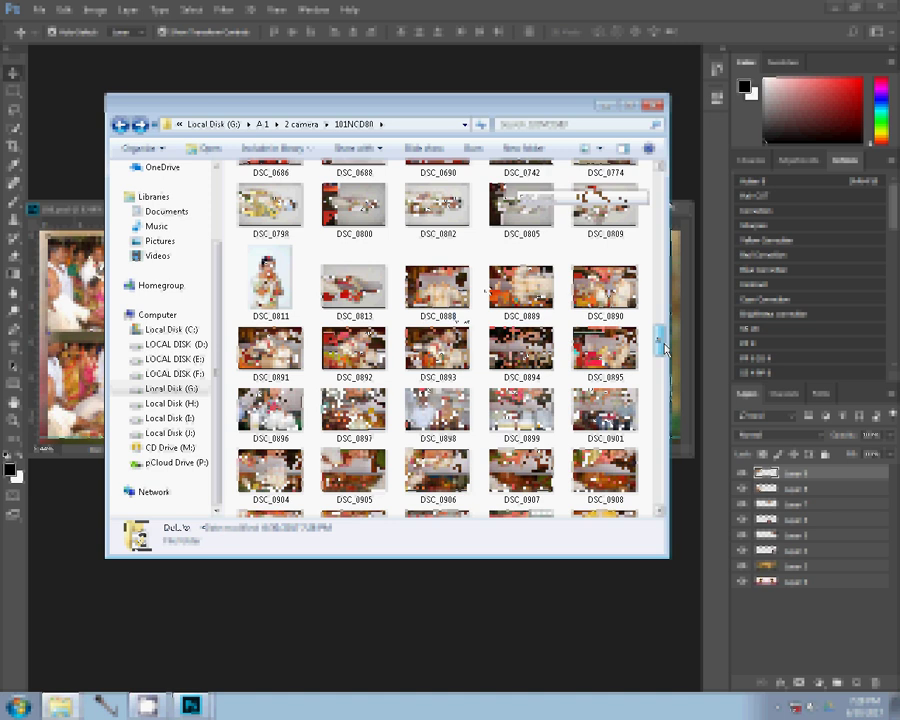
key("shift+Right")
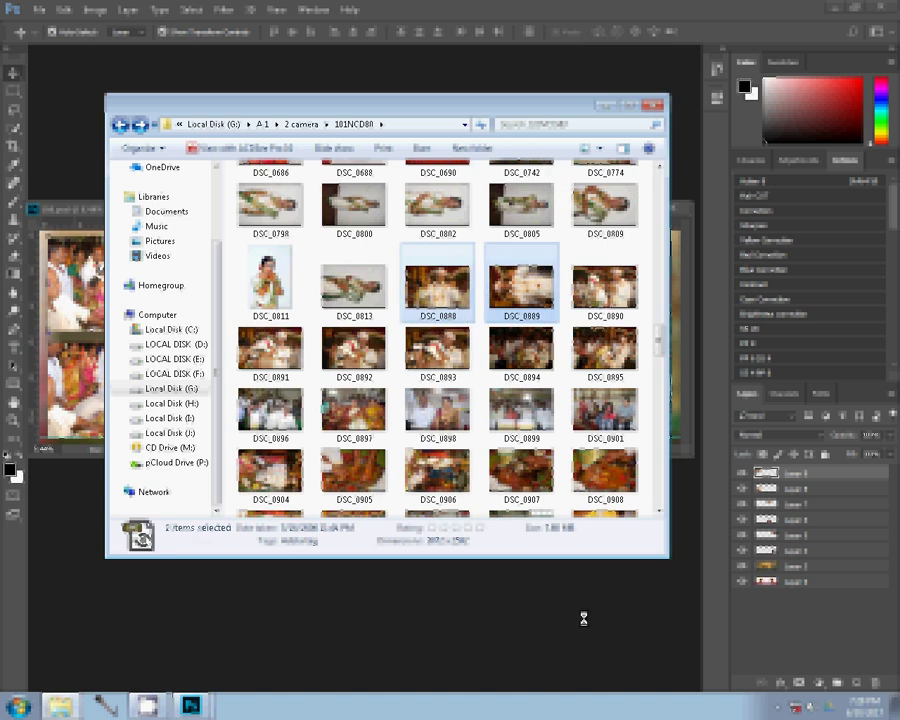
key("Return")
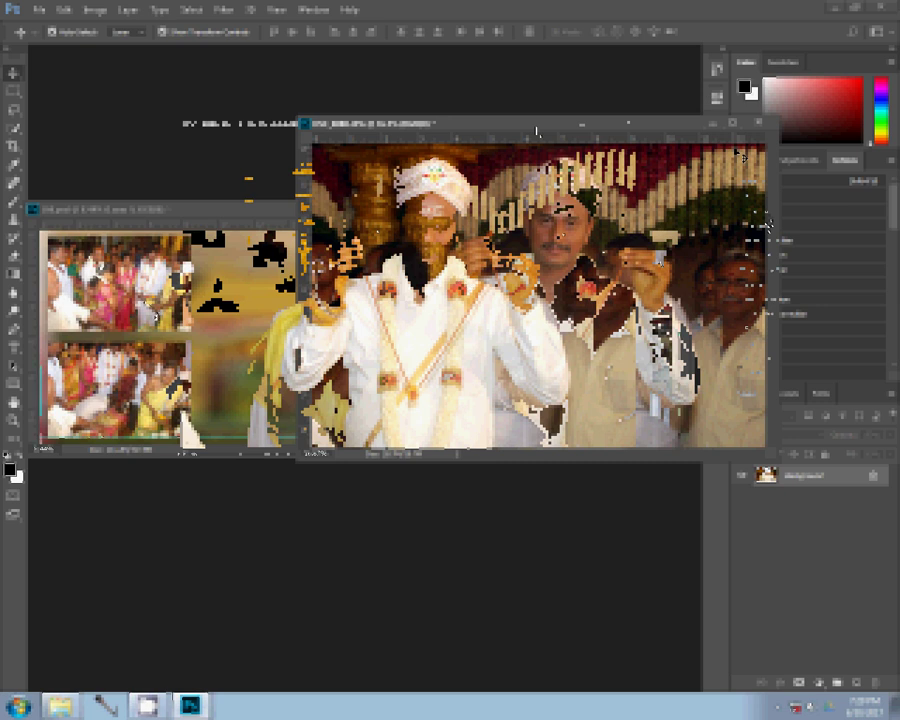
Bring the wedding album spread document to the front
left_click(145, 298)
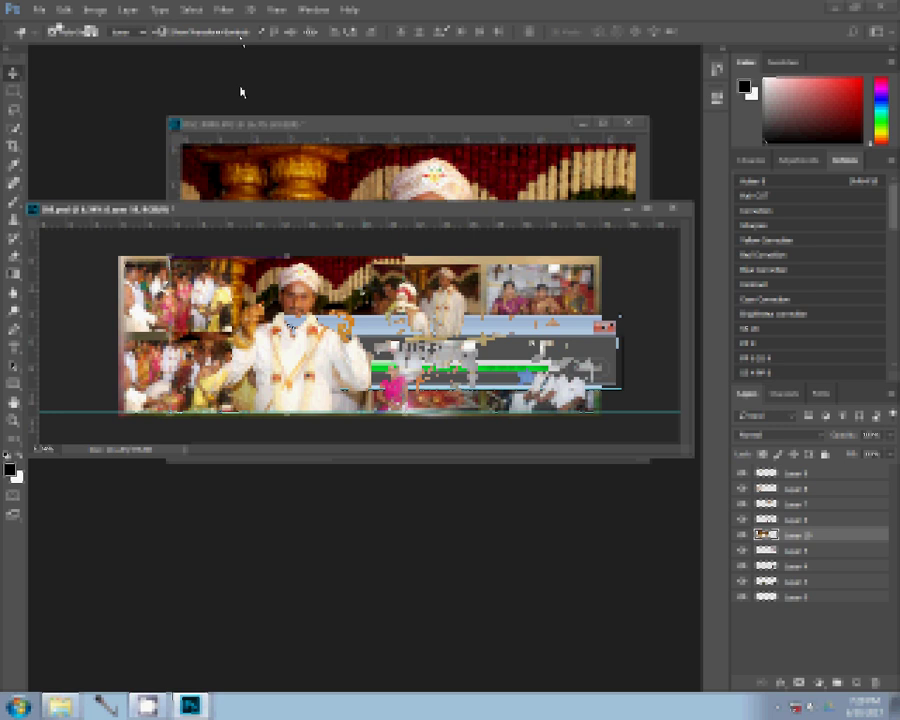
Soften the groom photo's edges with the Background Eraser and move its layer lower in the stack
key("e")
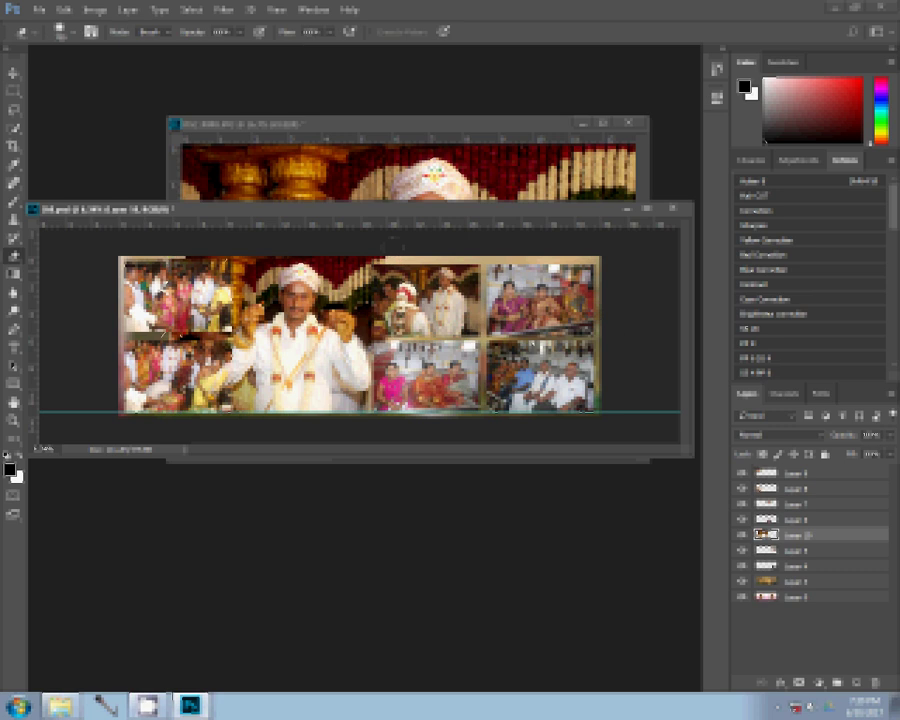
key("shift+e")
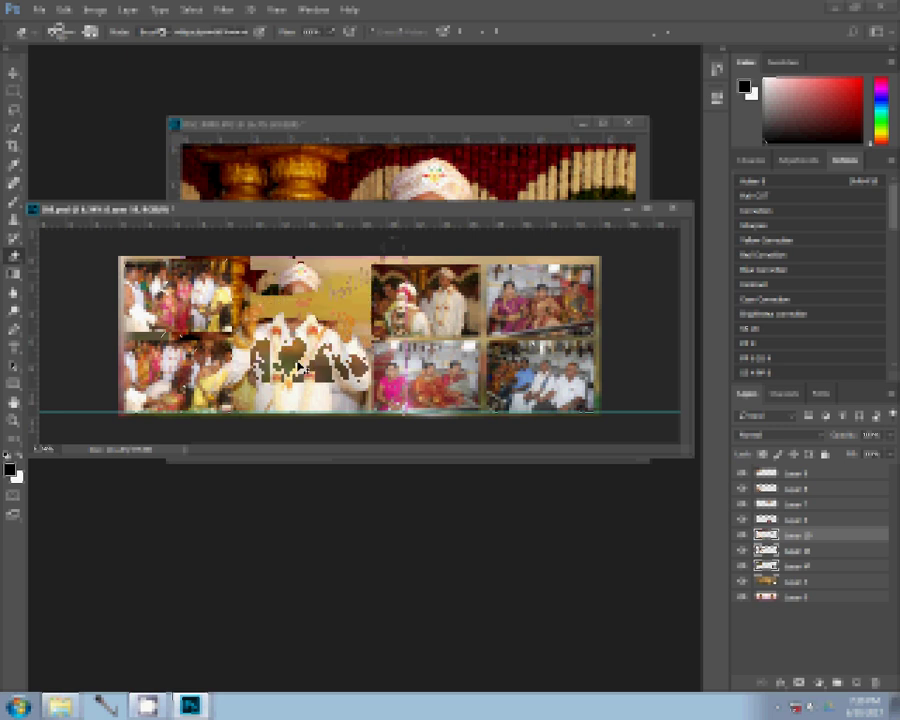
key("ctrl+bracketleft")
key("ctrl+bracketleft")
key("ctrl+bracketleft")
key("v")
key("ctrl+bracketright")
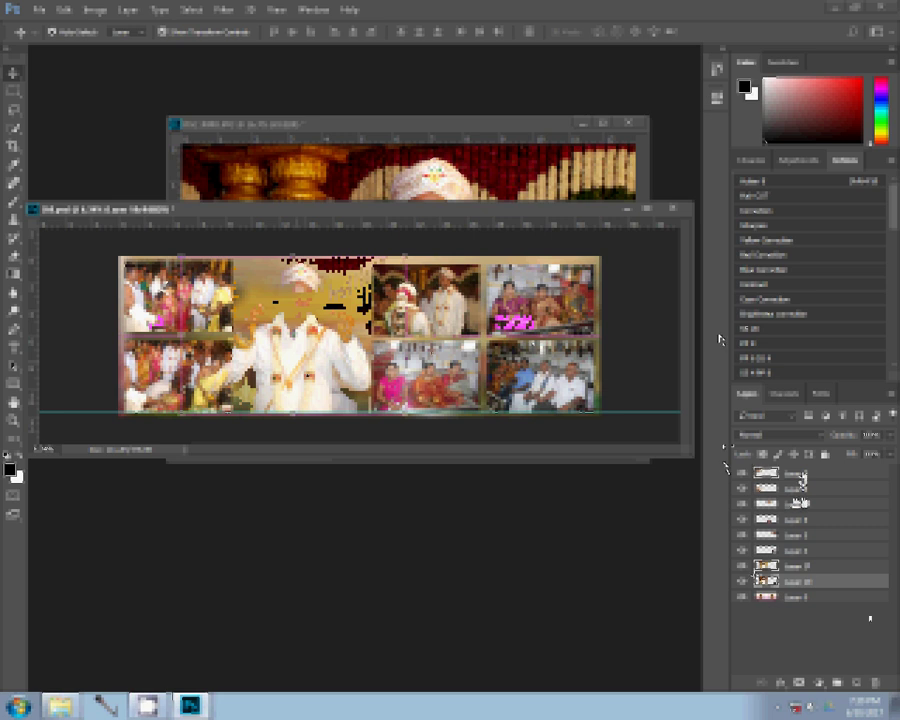
left_click_drag(802, 480, 788, 503)
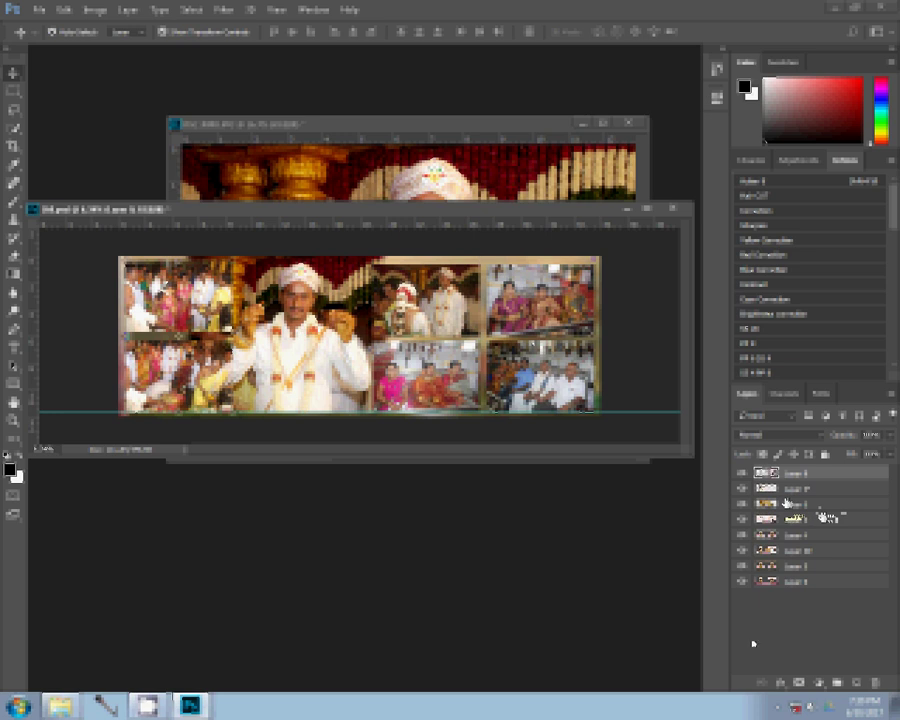
Add a Stroke effect with a blue-beige-orange gradient fill to the top collage layer
left_click(780, 683)
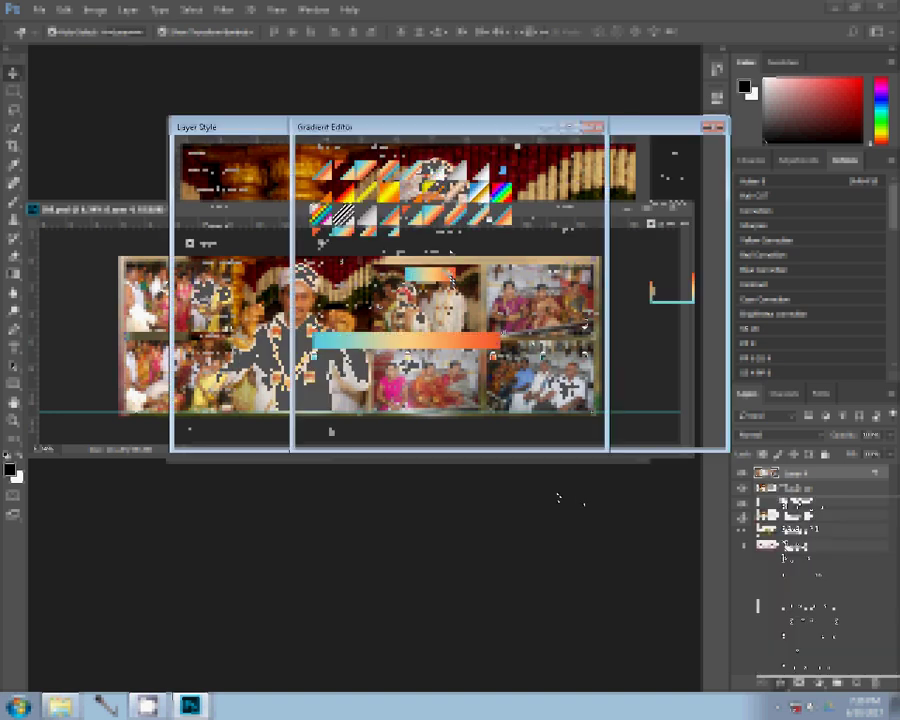
left_click(578, 167)
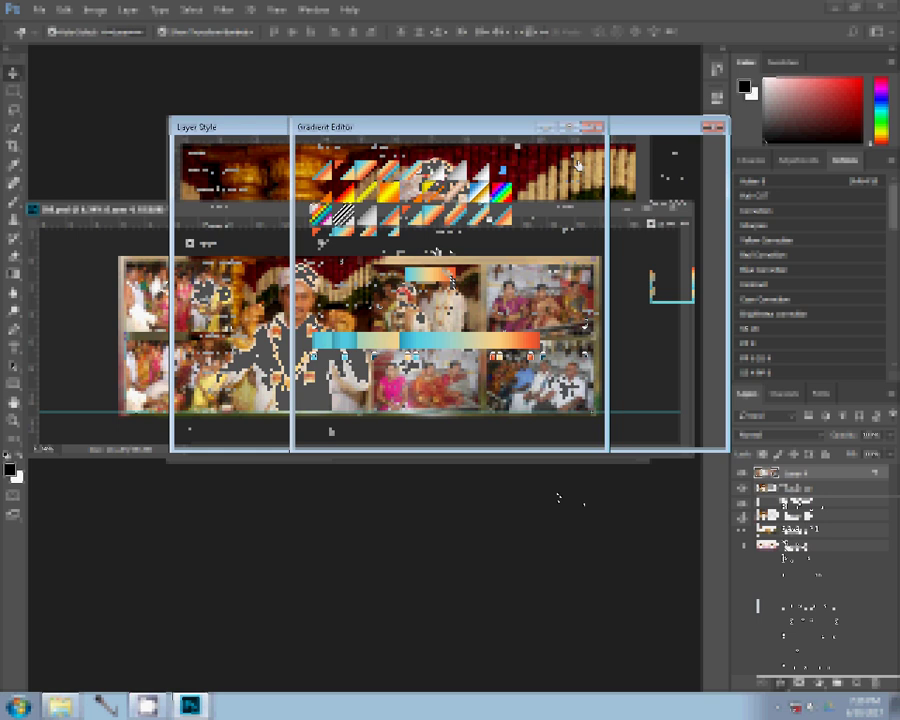
left_click(578, 167)
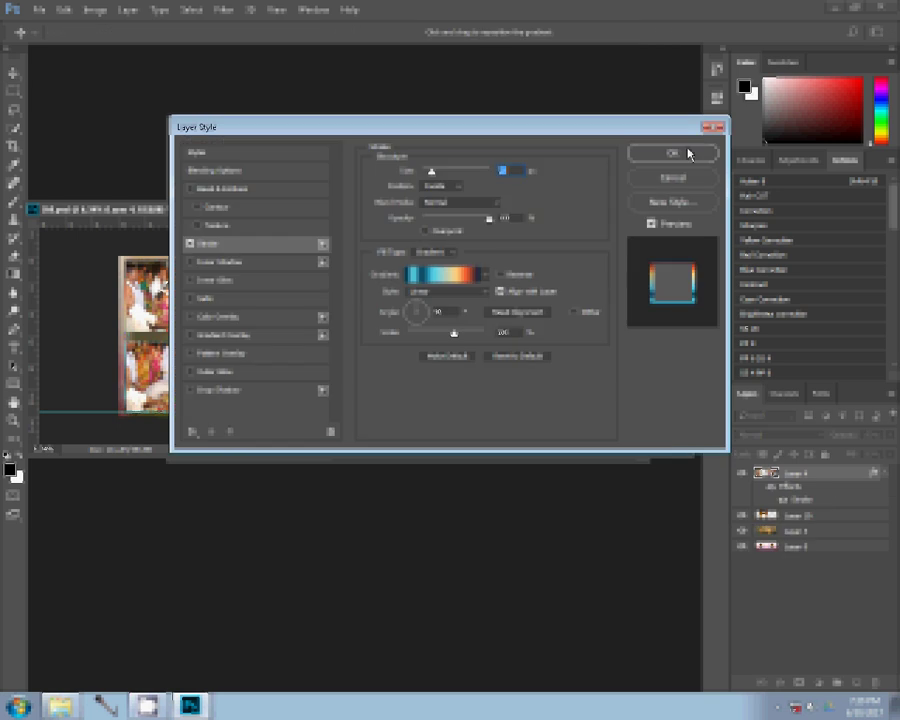
left_click(690, 153)
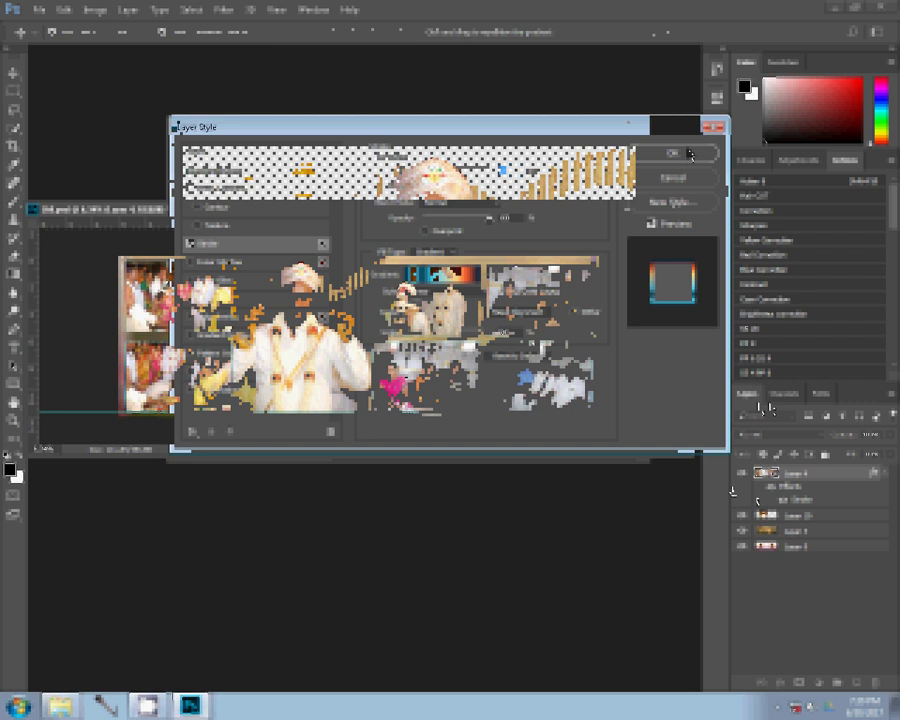
left_click(37, 11)
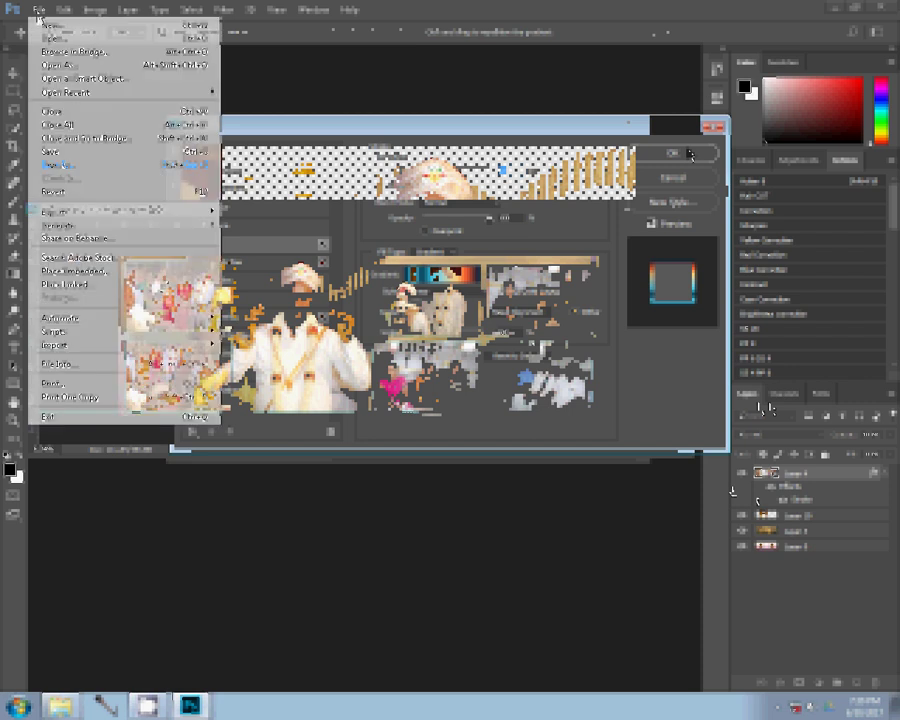
Save the spread as '161' in Photoshop format in the k 1 folder on drive F
left_click(58, 165)
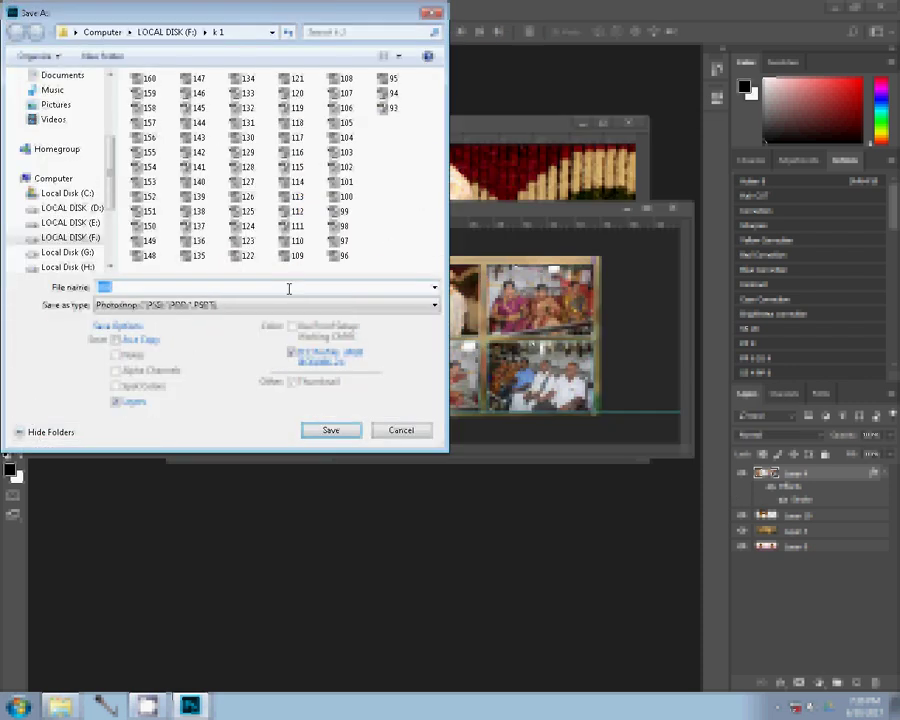
type("16")
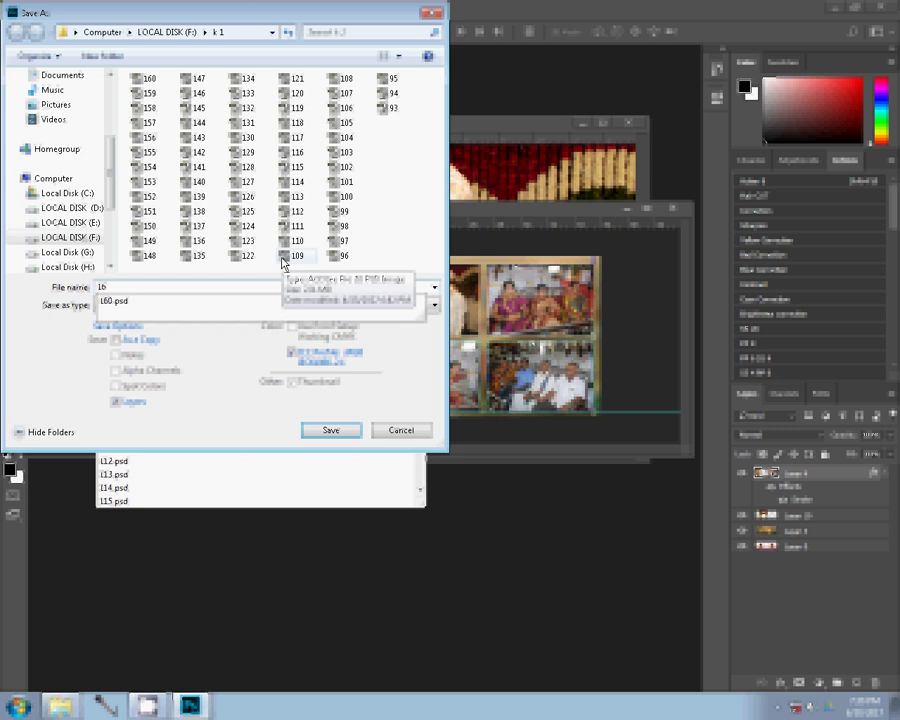
type("1")
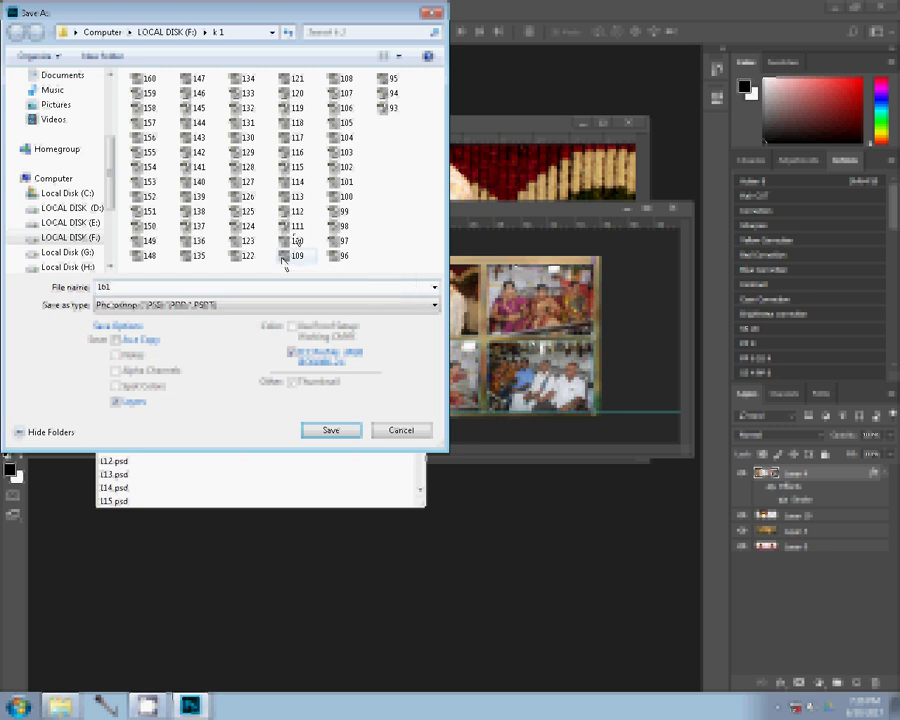
left_click(331, 430)
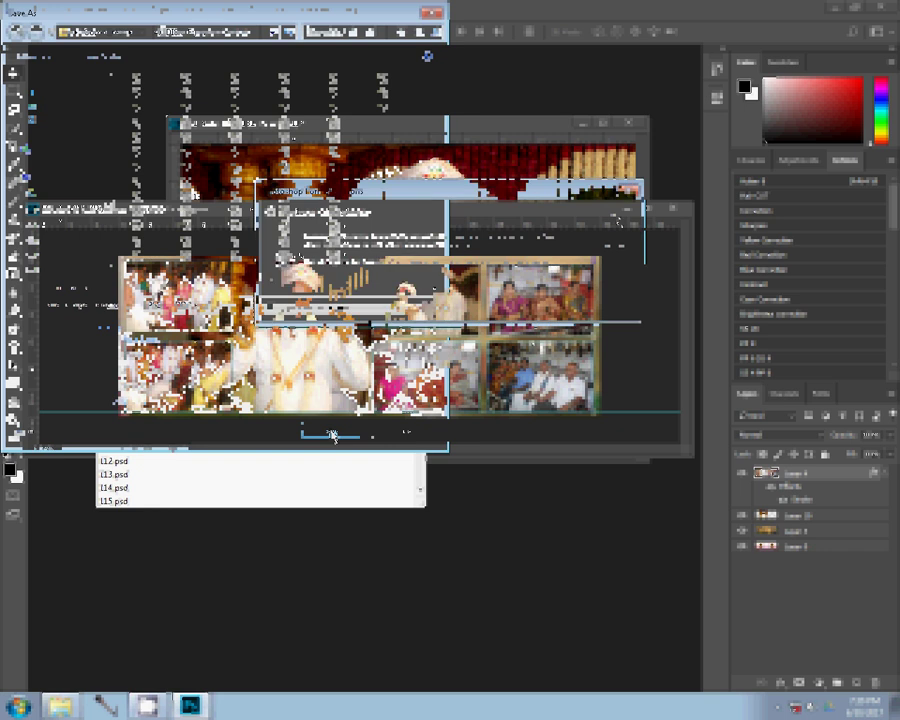